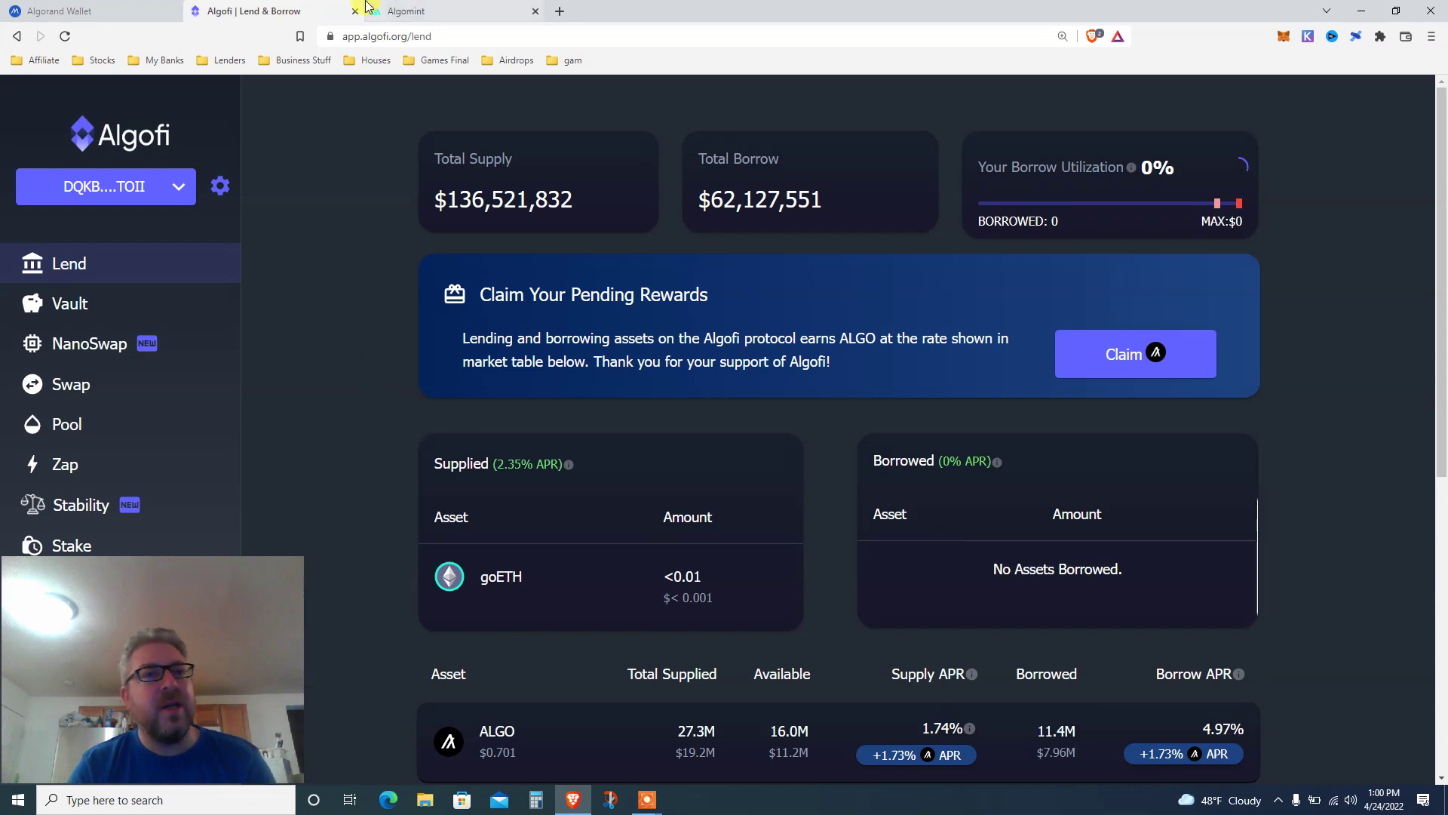
- Review the Algomint goMINT airdrop eligibility notice, then bring up the MyAlgo wallet asset list
left_click(407, 11)
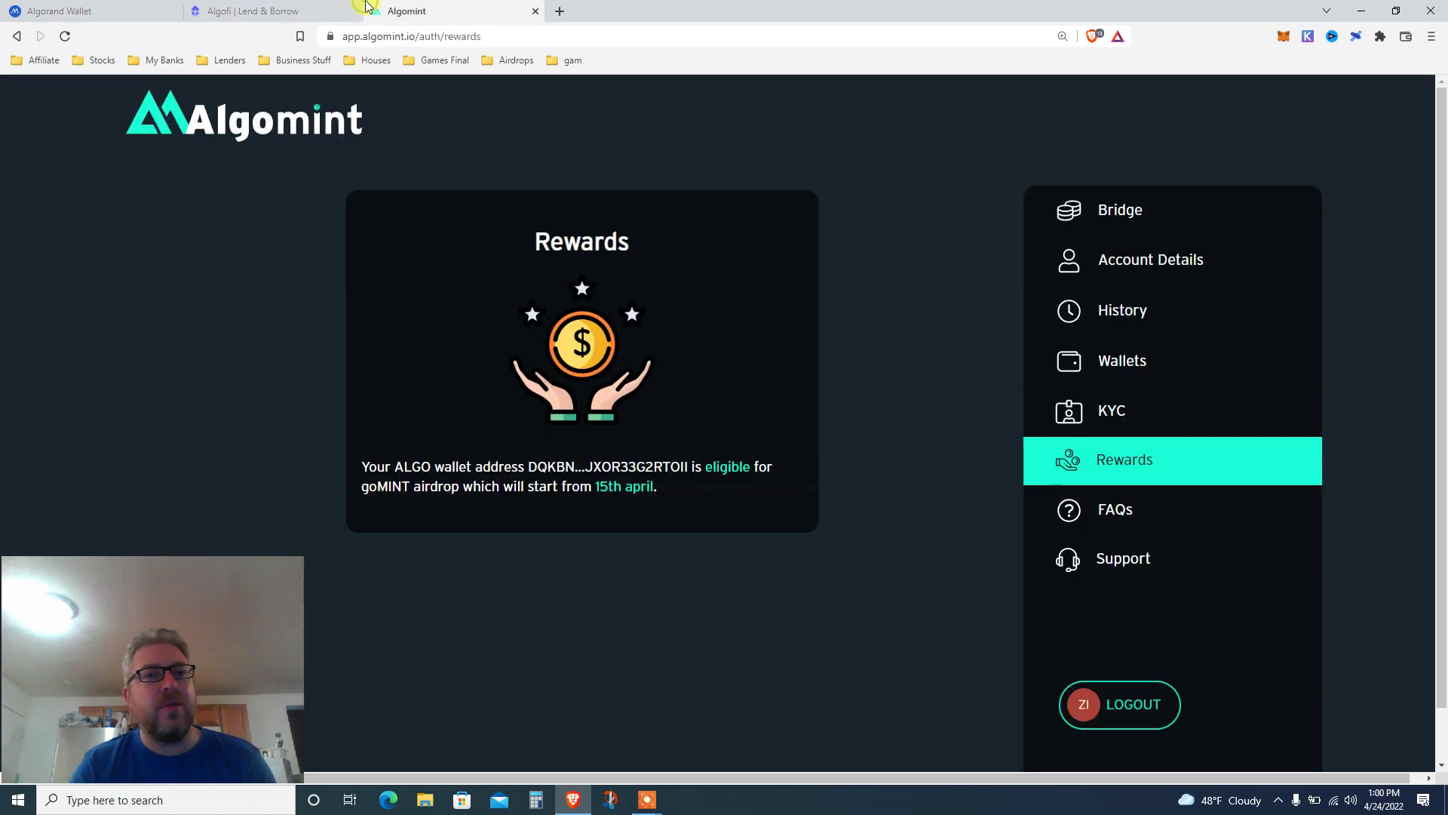
triple_click(355, 320)
left_click(240, 10)
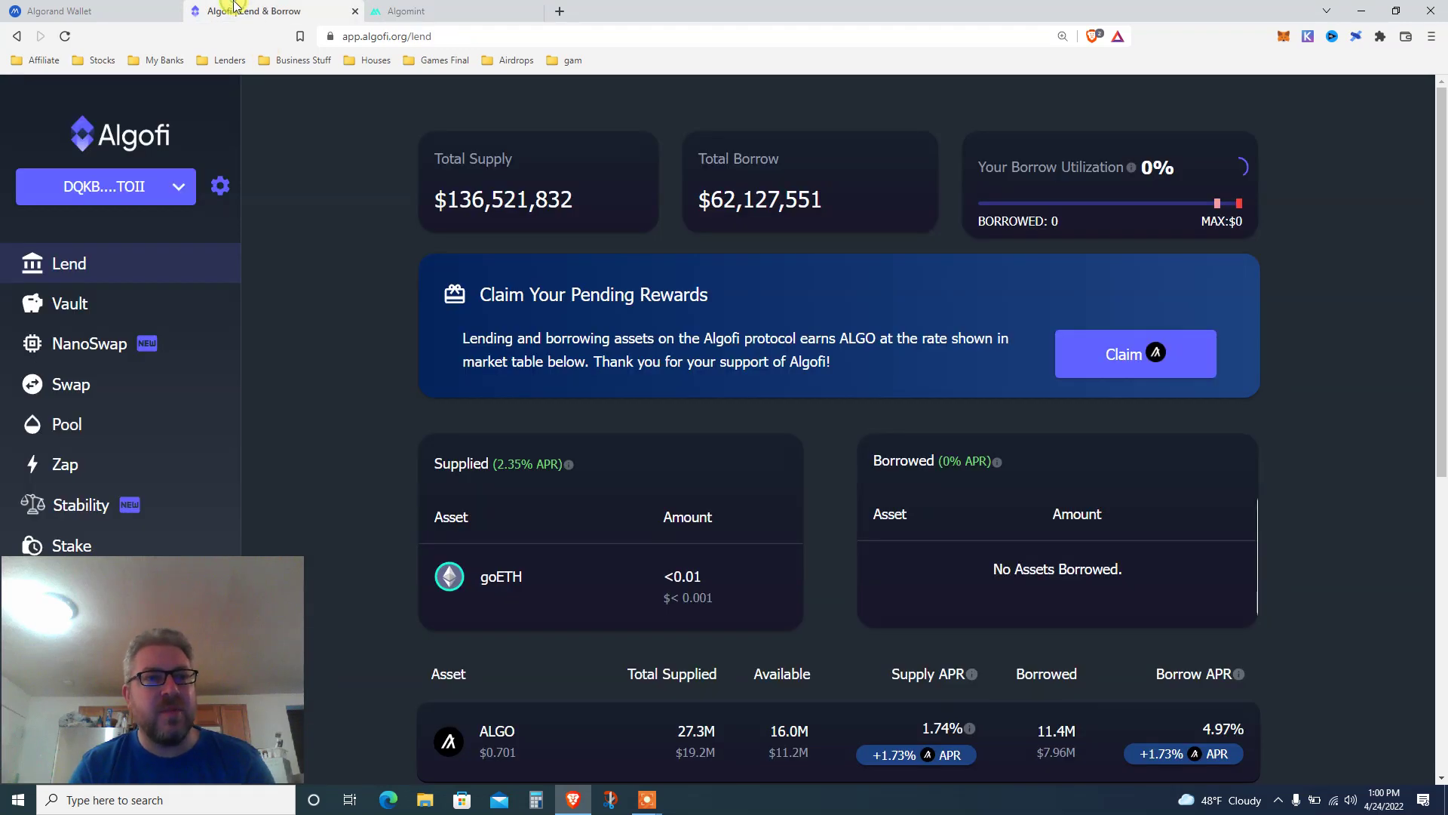
left_click(115, 8)
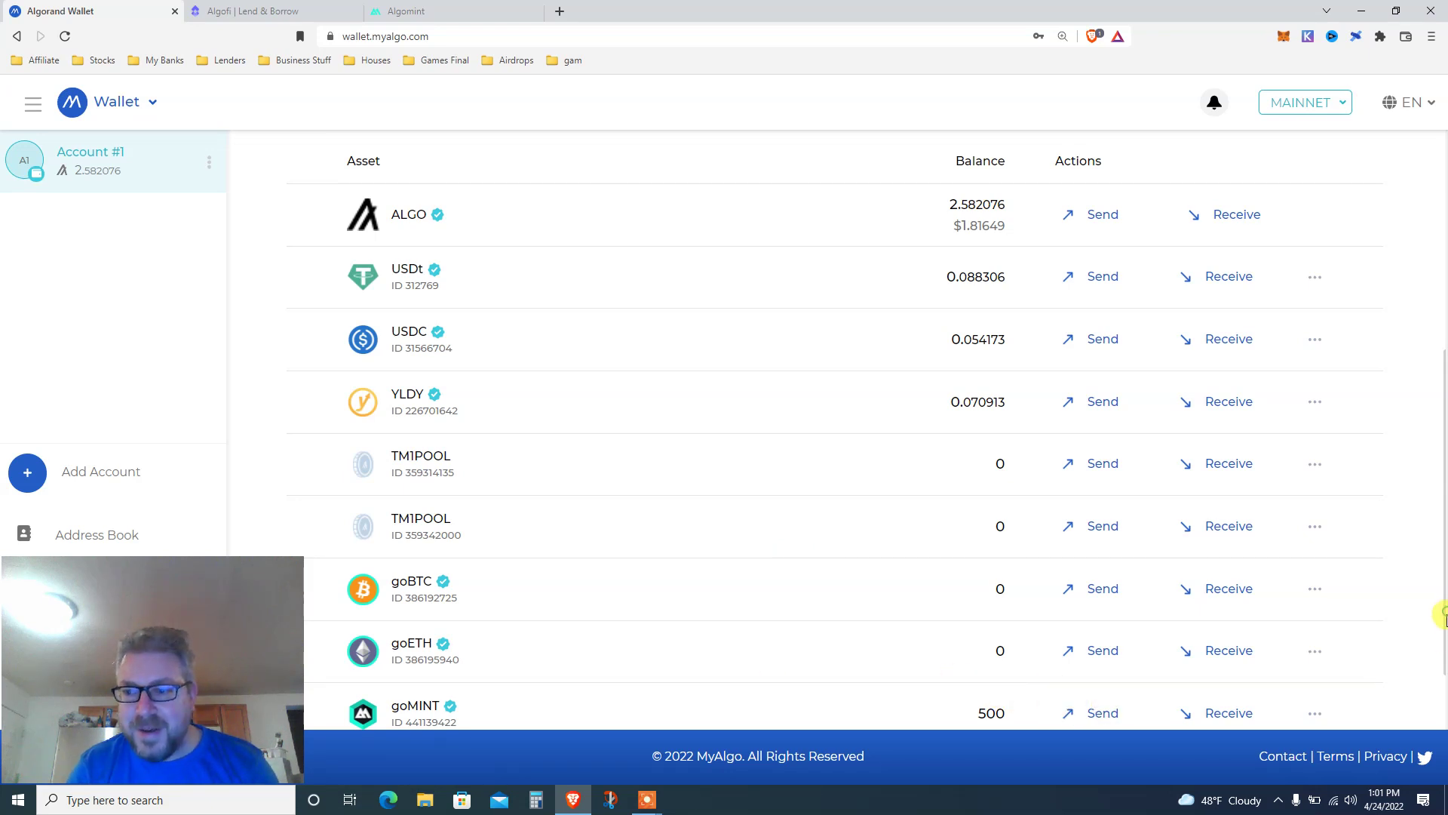
- Scroll to the bottom of the MyAlgo asset list, highlight the 500 goMINT balance, and return to Algomint Rewards
left_click_drag(1442, 625, 1442, 630)
scroll(1443, 630, "down", 2)
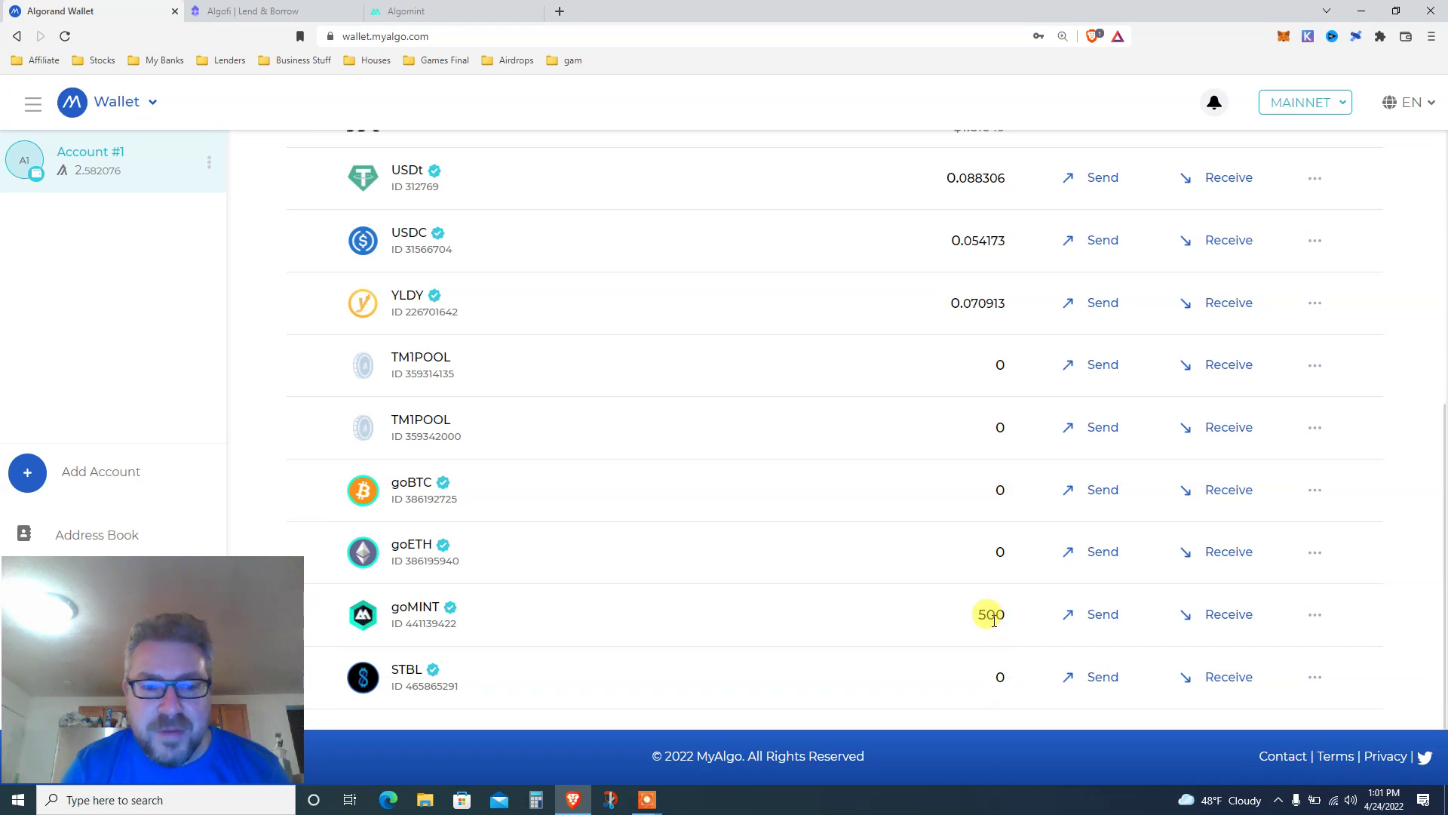
double_click(990, 615)
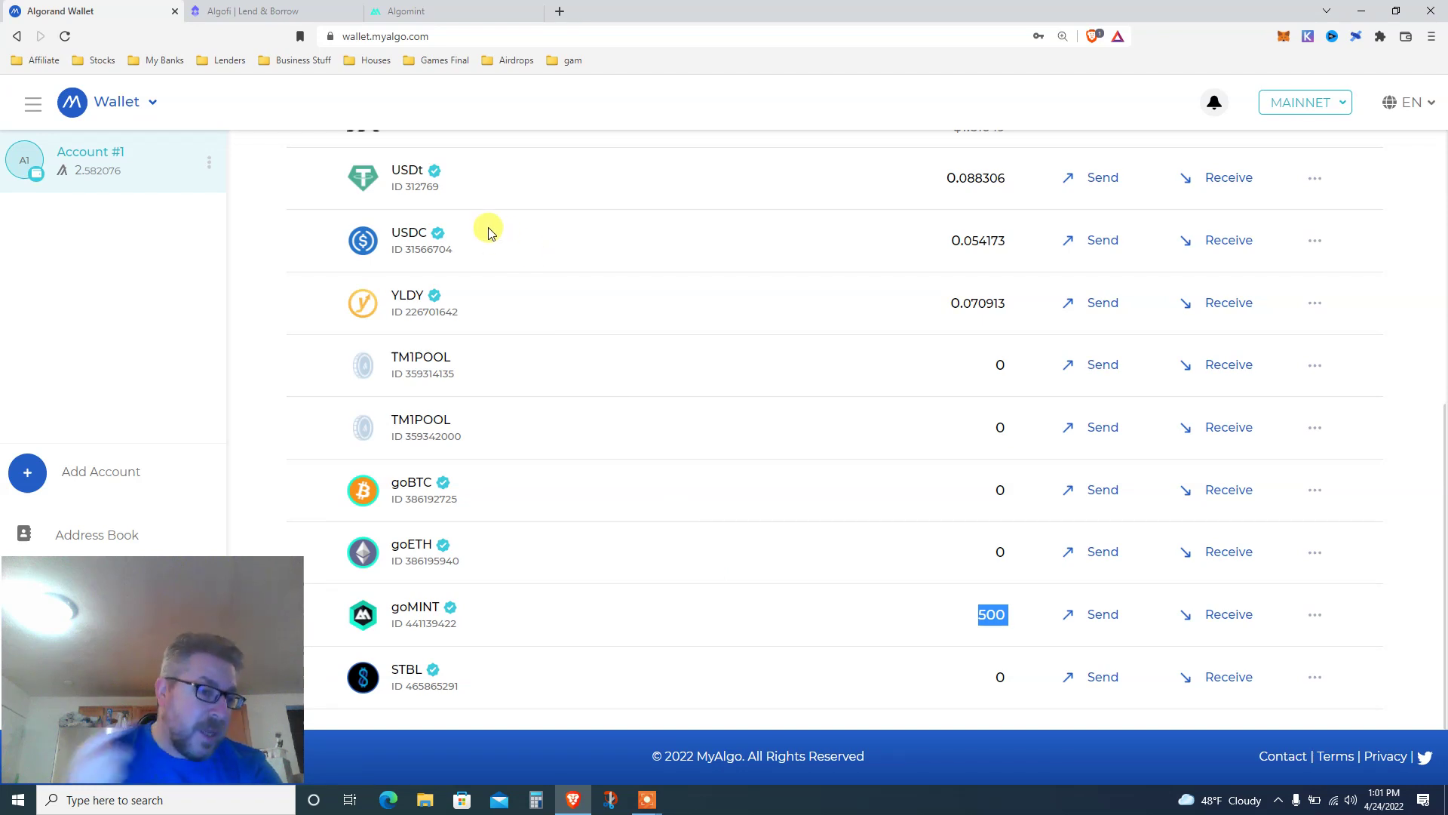
left_click(440, 9)
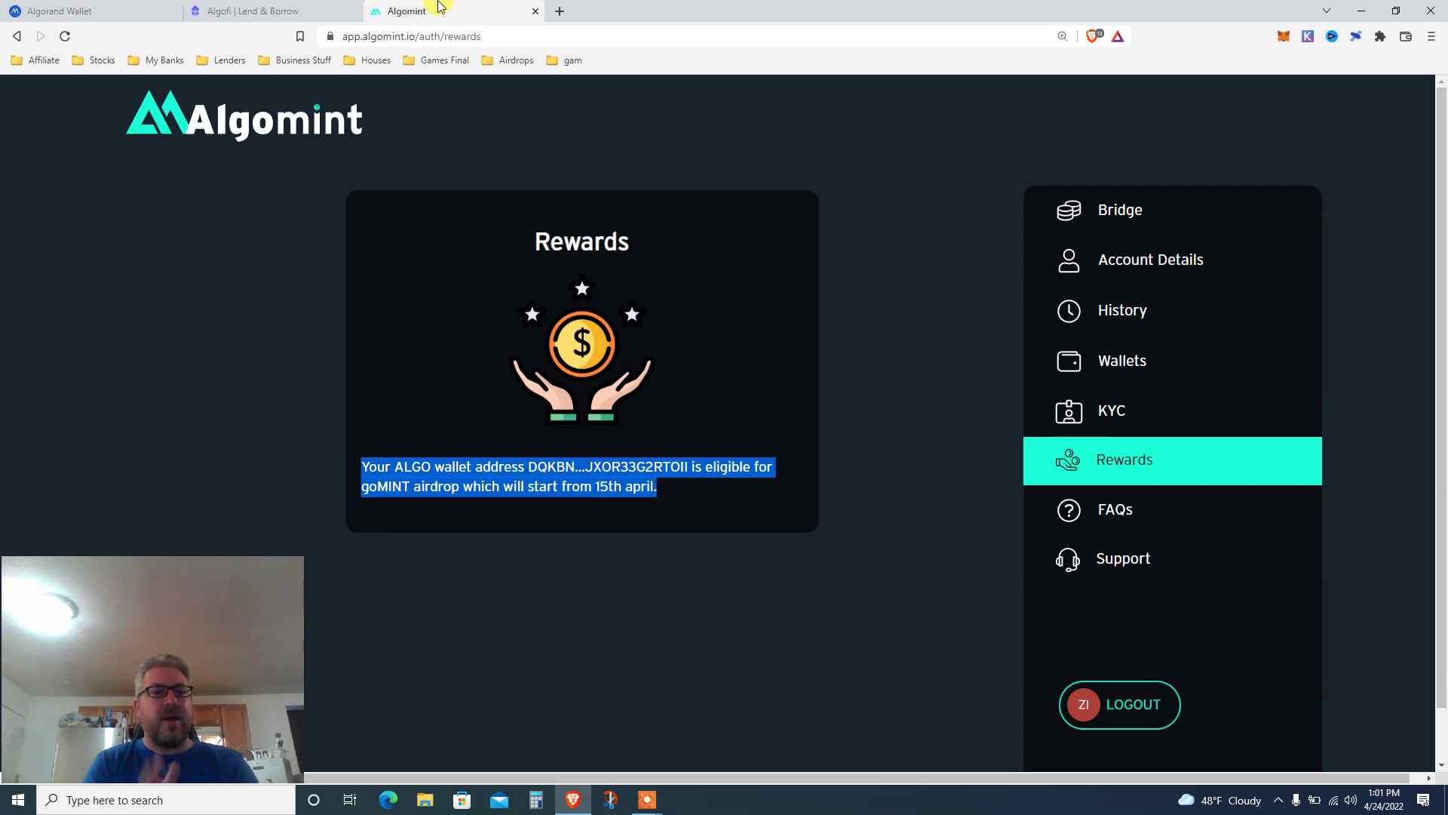
left_click(107, 154)
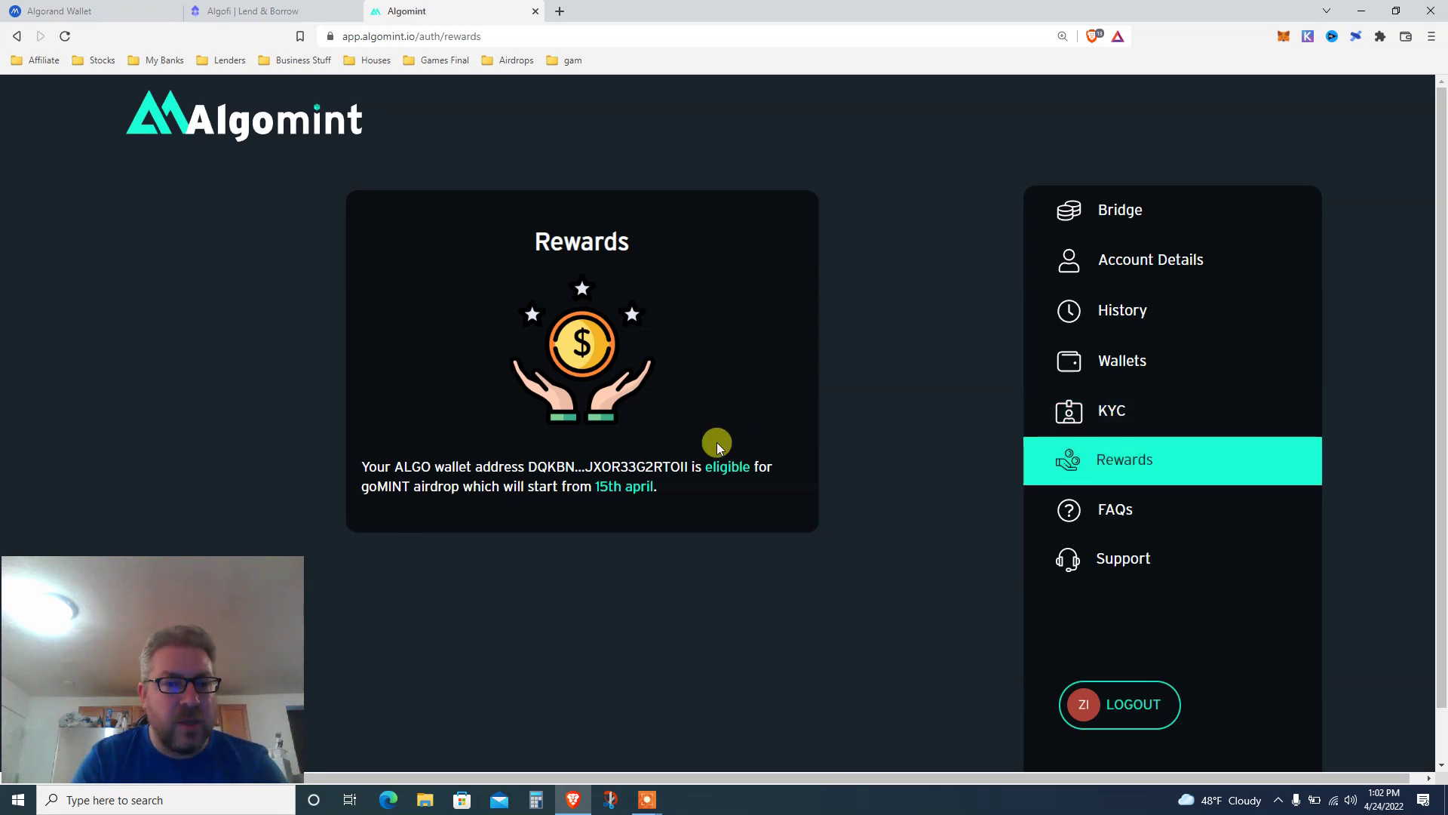
triple_click(480, 464)
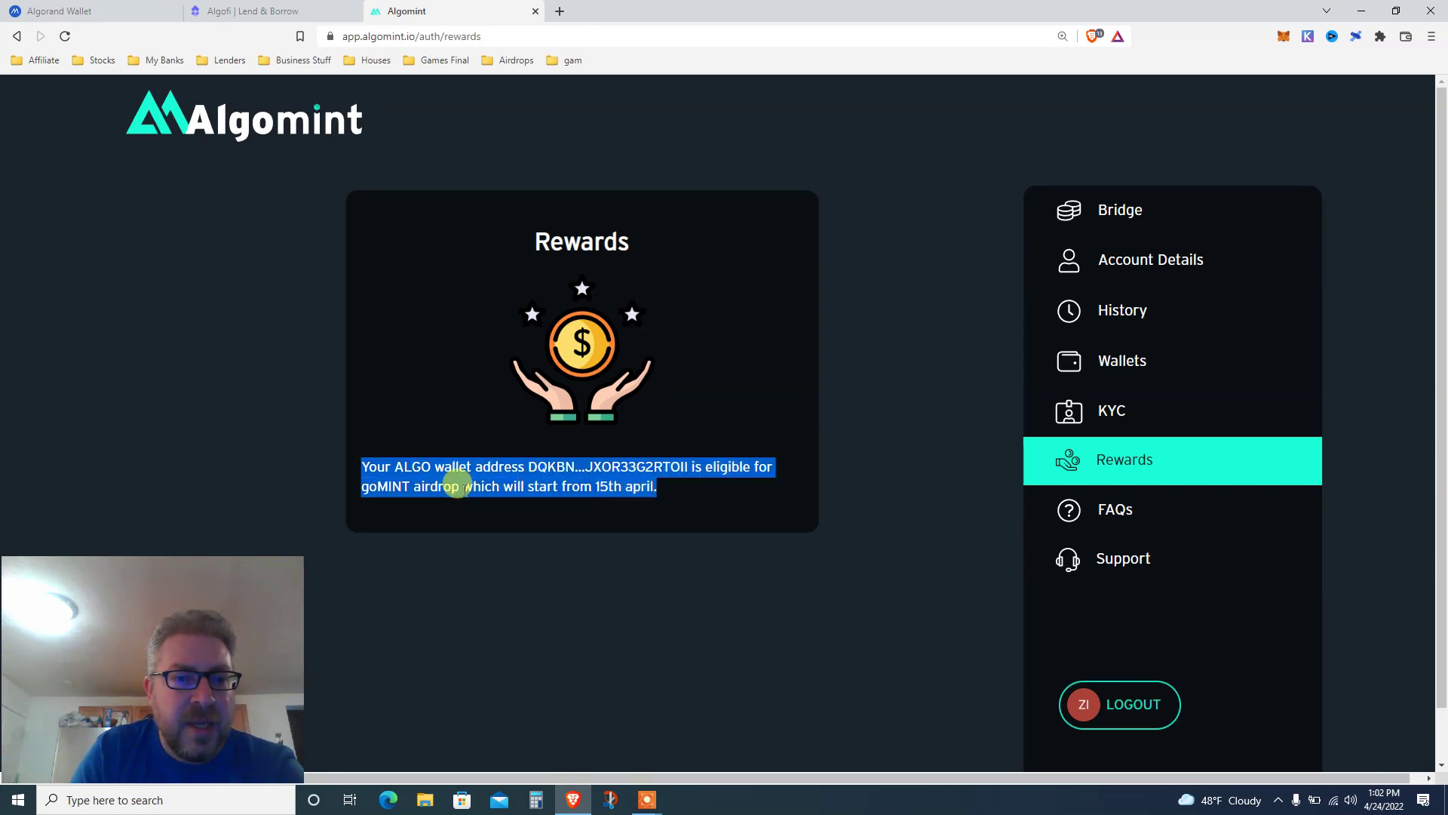
double_click(434, 484)
triple_click(427, 477)
left_click(513, 481)
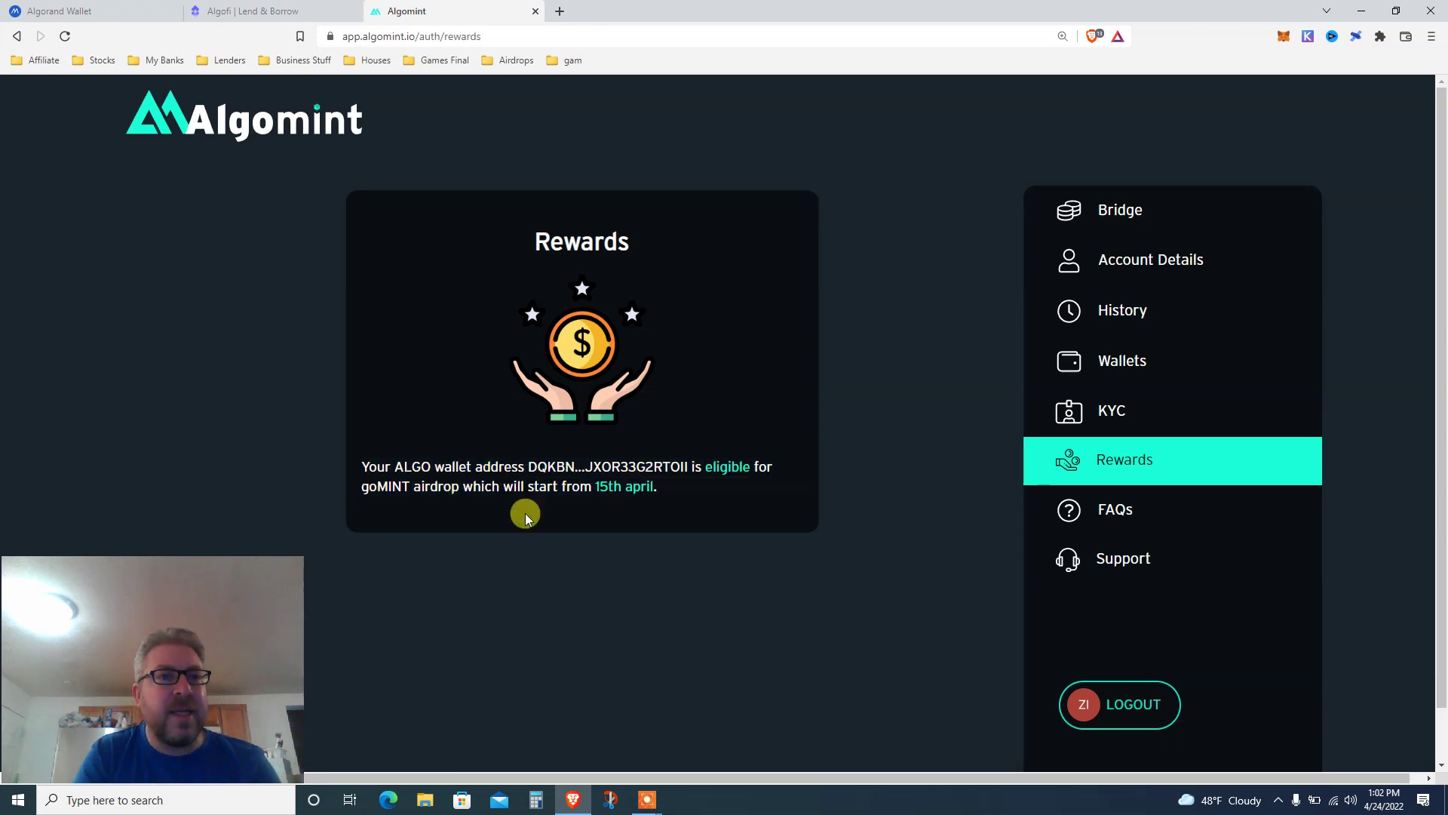
- Highlight the goMINT asset ID in the MyAlgo asset list and scroll back to the My Wallet overview
left_click(60, 11)
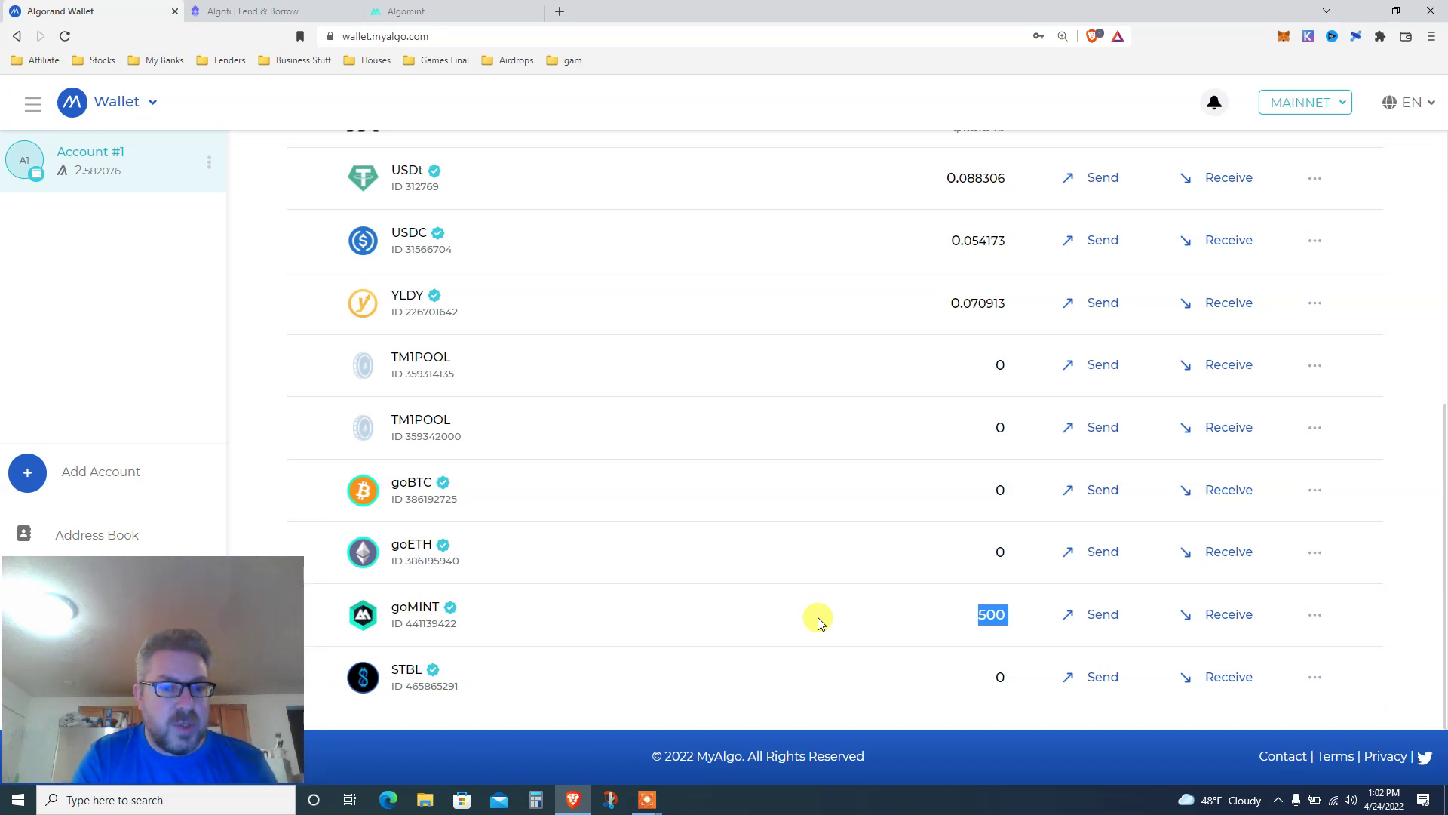
left_click(650, 764)
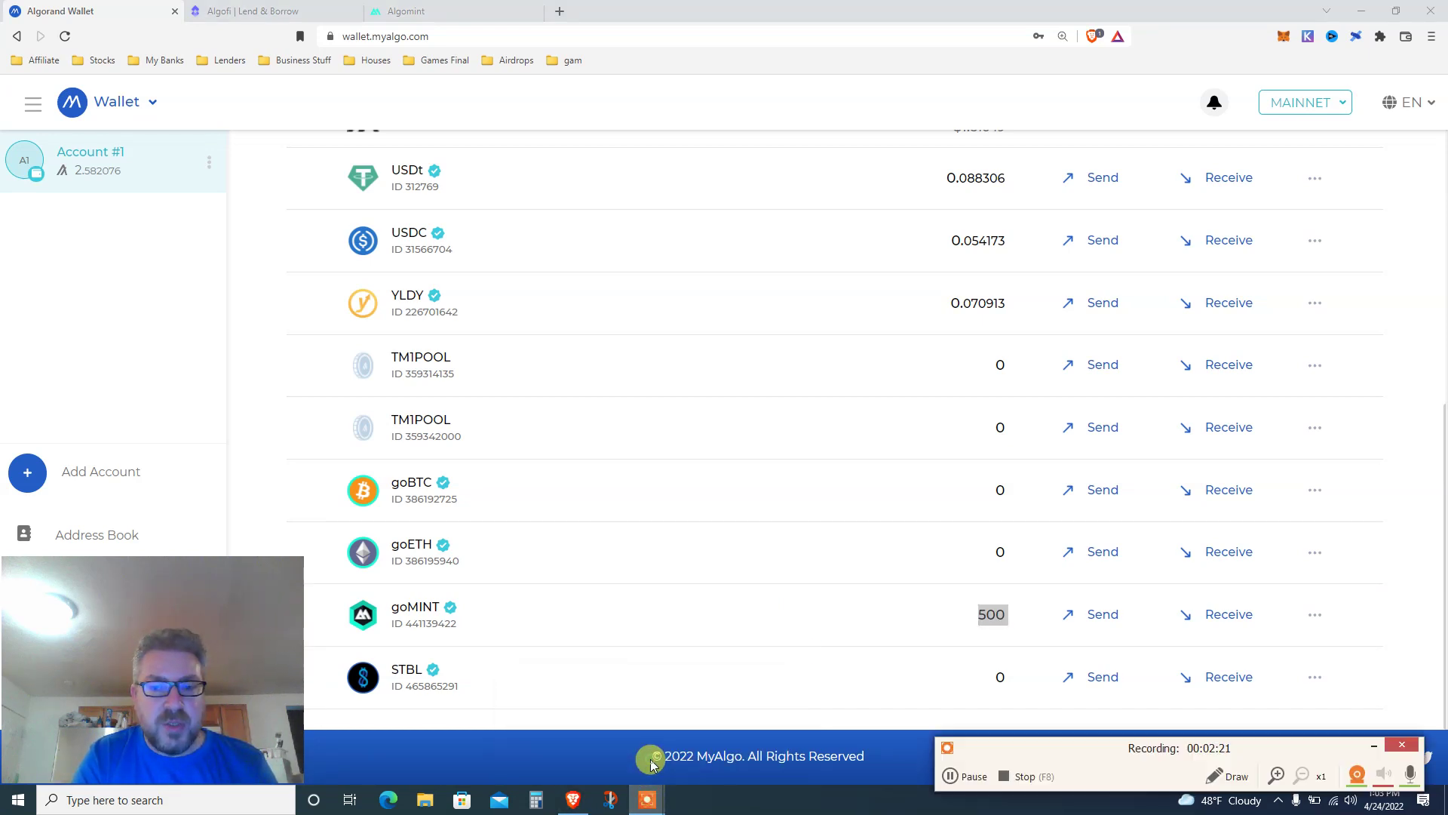
left_click(587, 634)
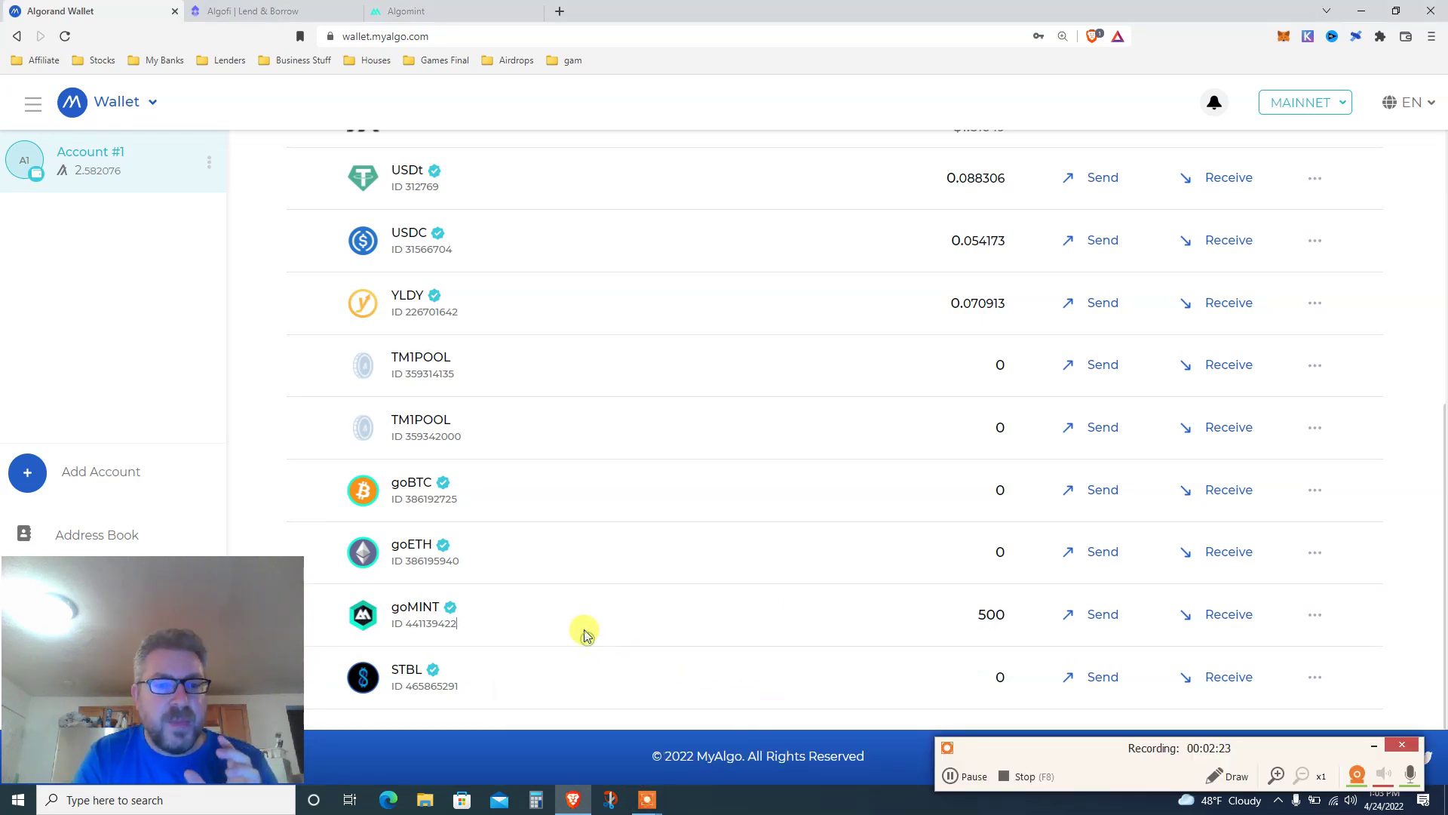
triple_click(586, 634)
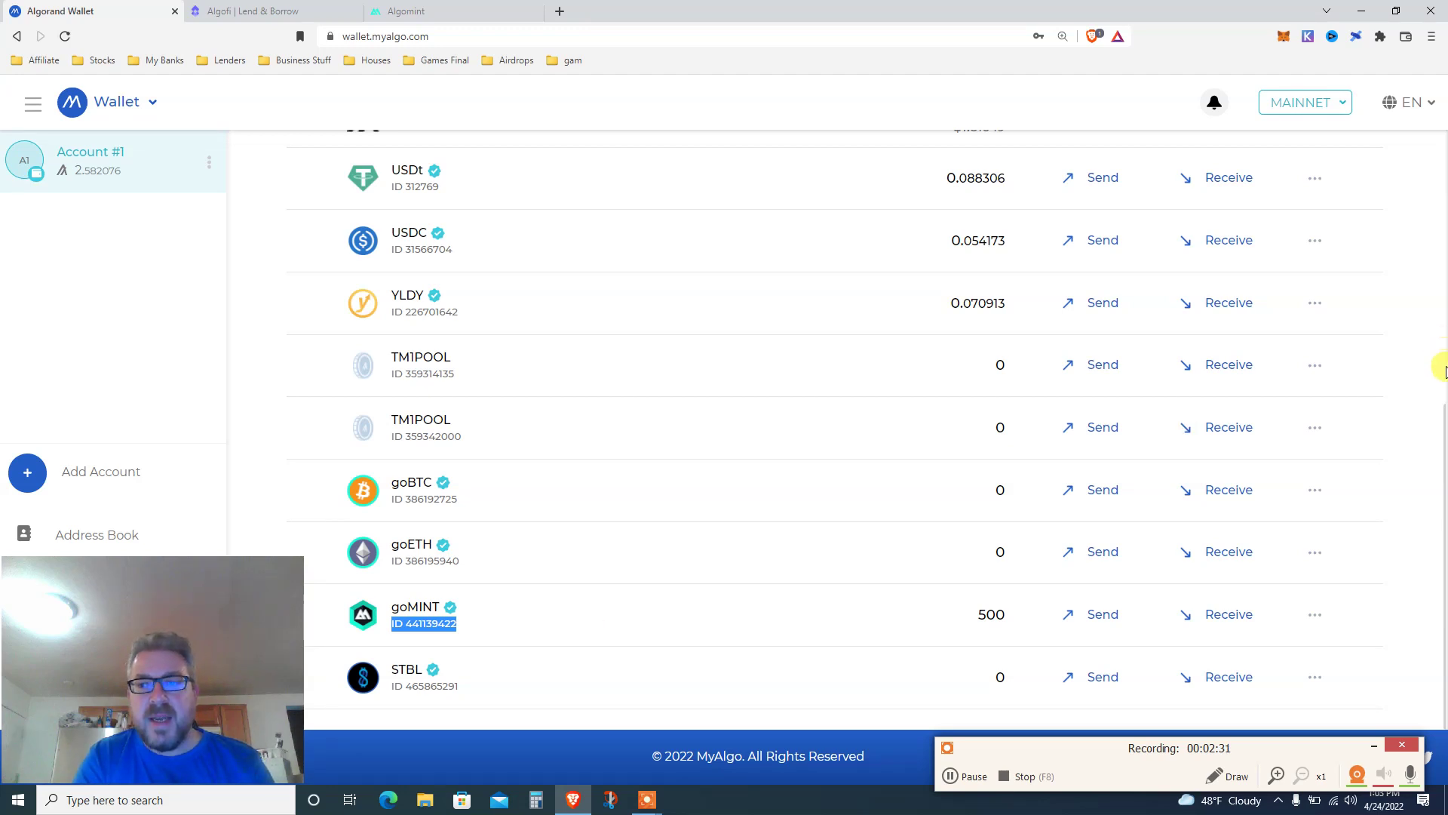
left_click(1443, 367)
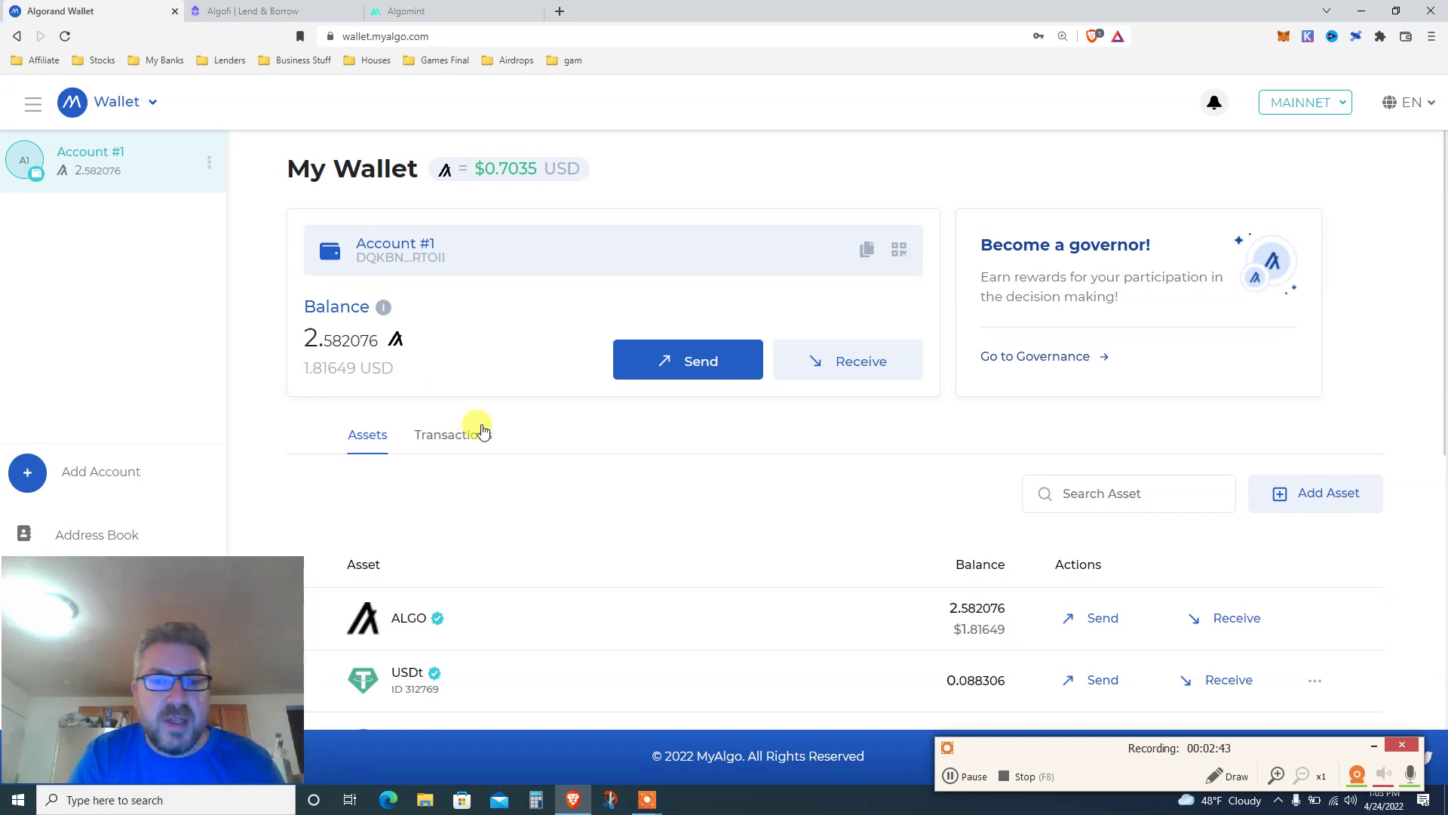
- Check the Algofi and Algomint pages, then return to MyAlgo showing ALGO 2.582076 and USDt 0.088306
left_click(278, 9)
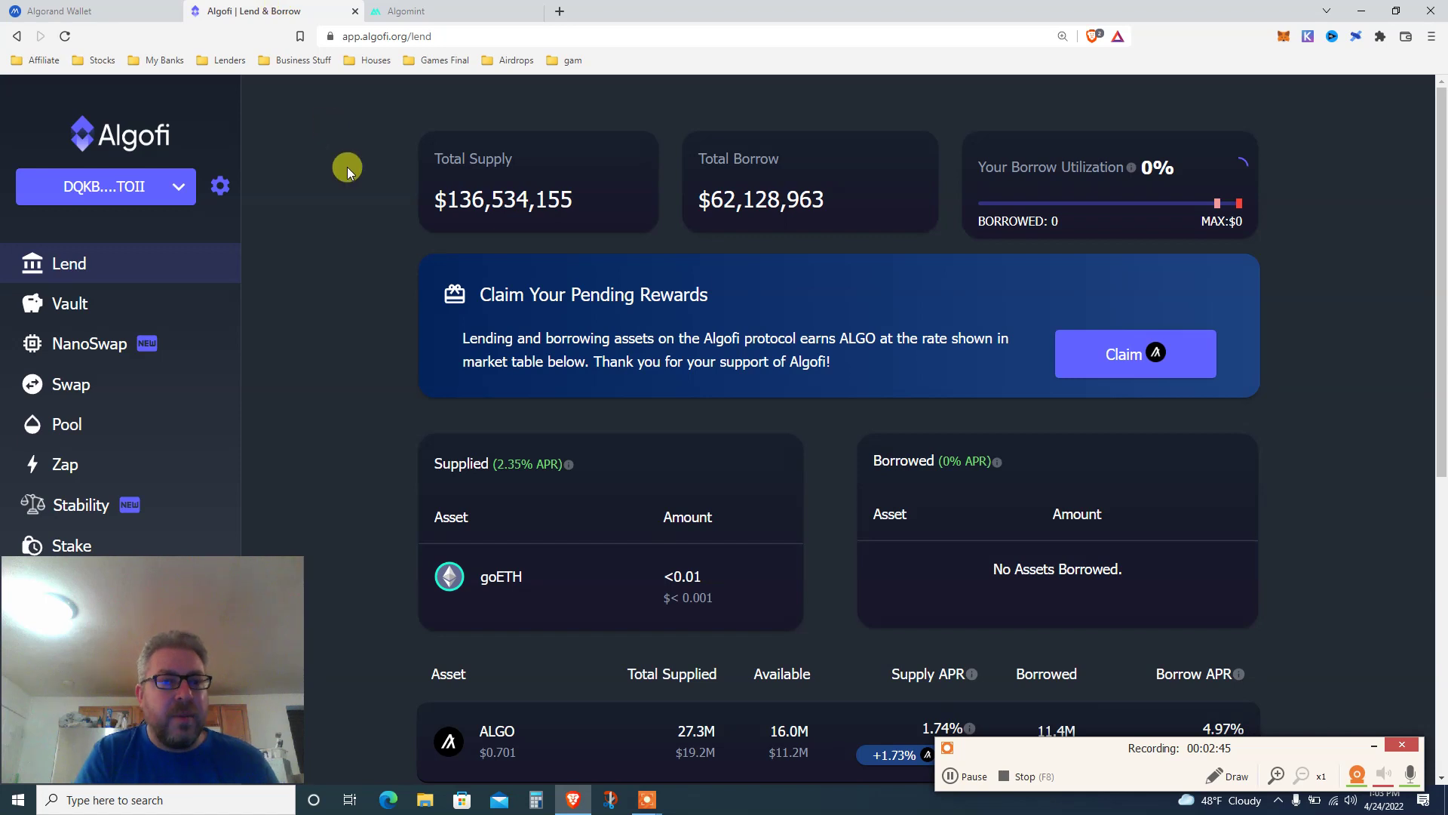
left_click(453, 9)
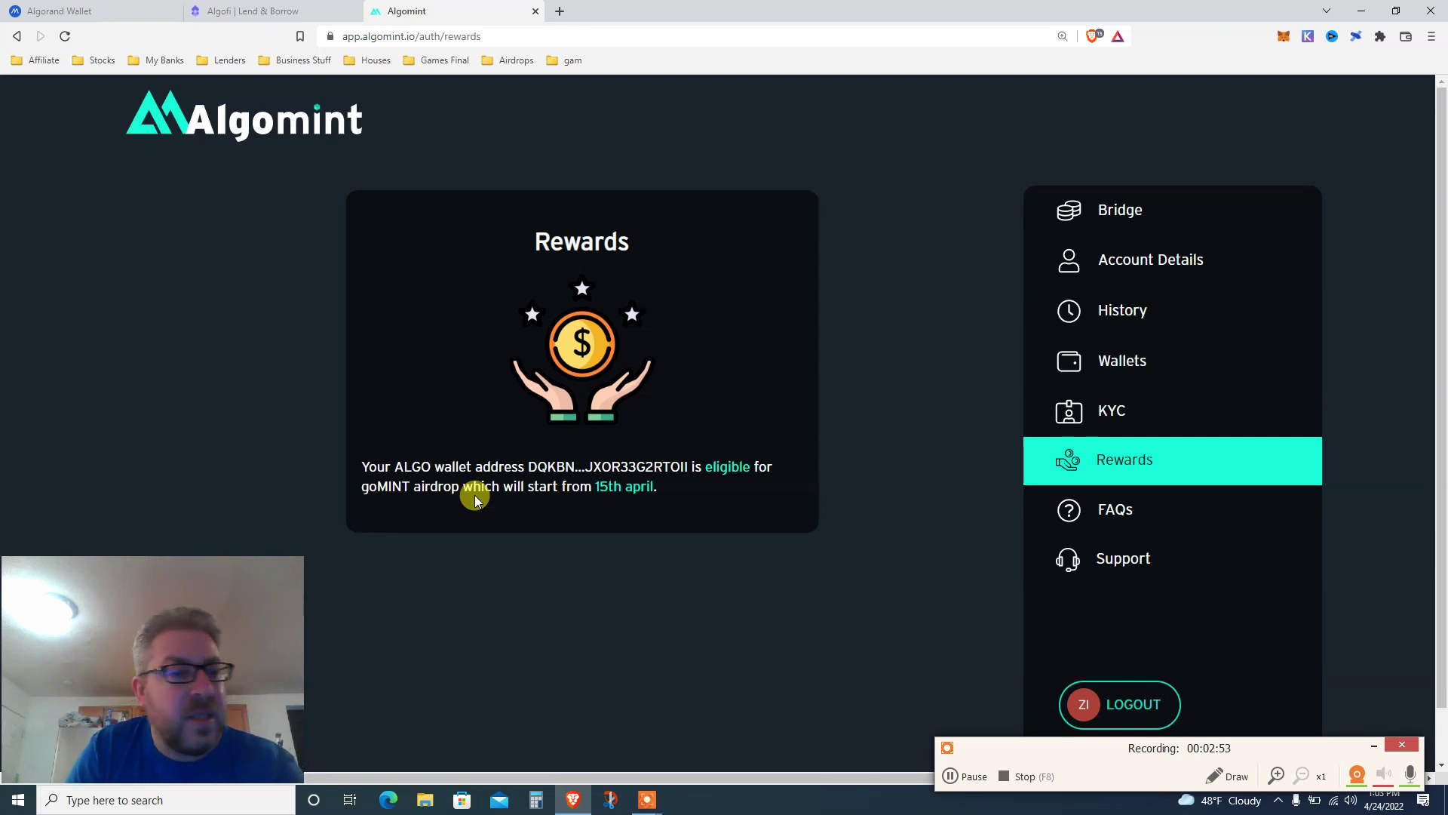
left_click(163, 12)
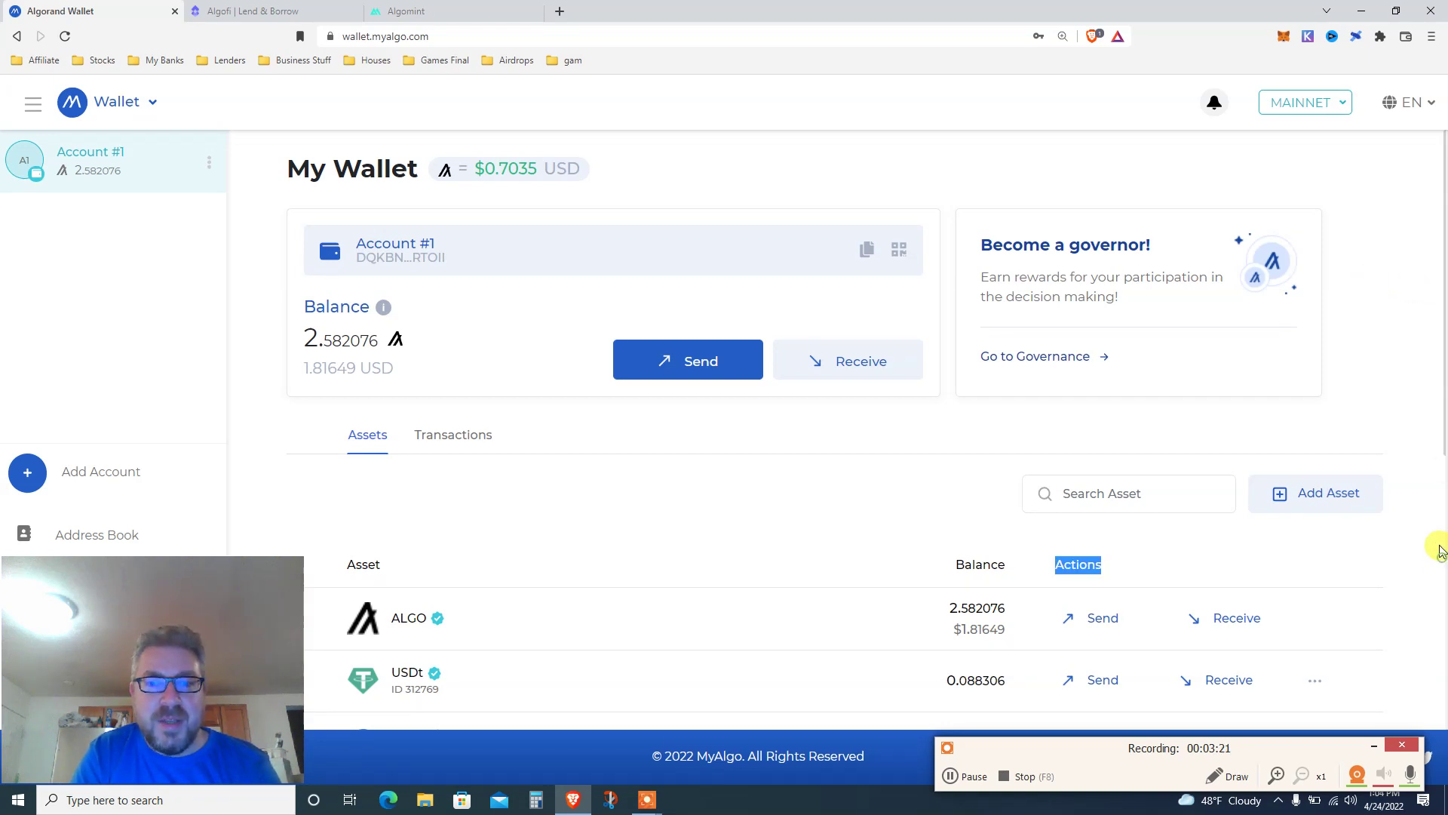
scroll(1432, 490, "down", 2)
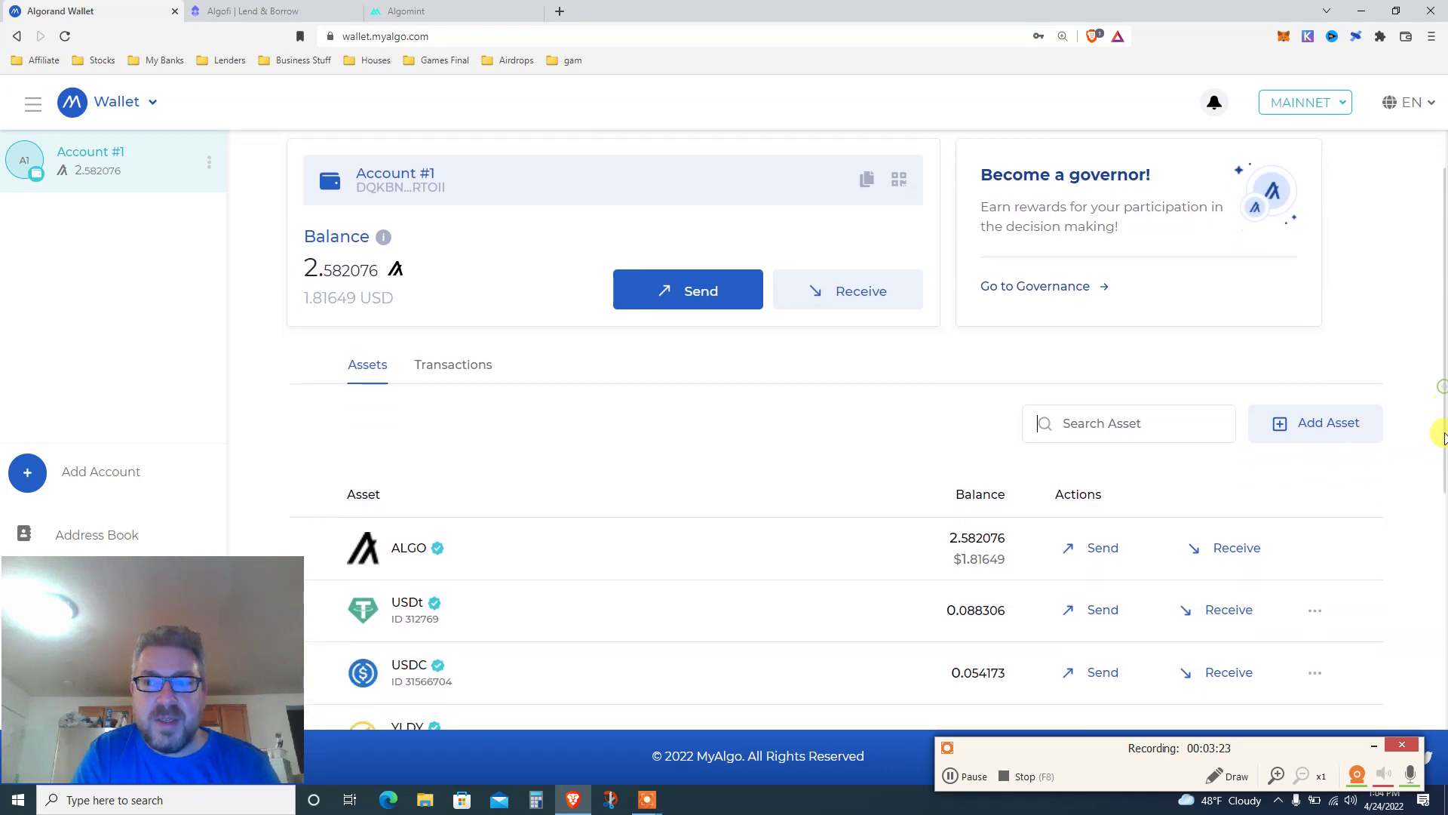
scroll(1432, 565, "down", 5)
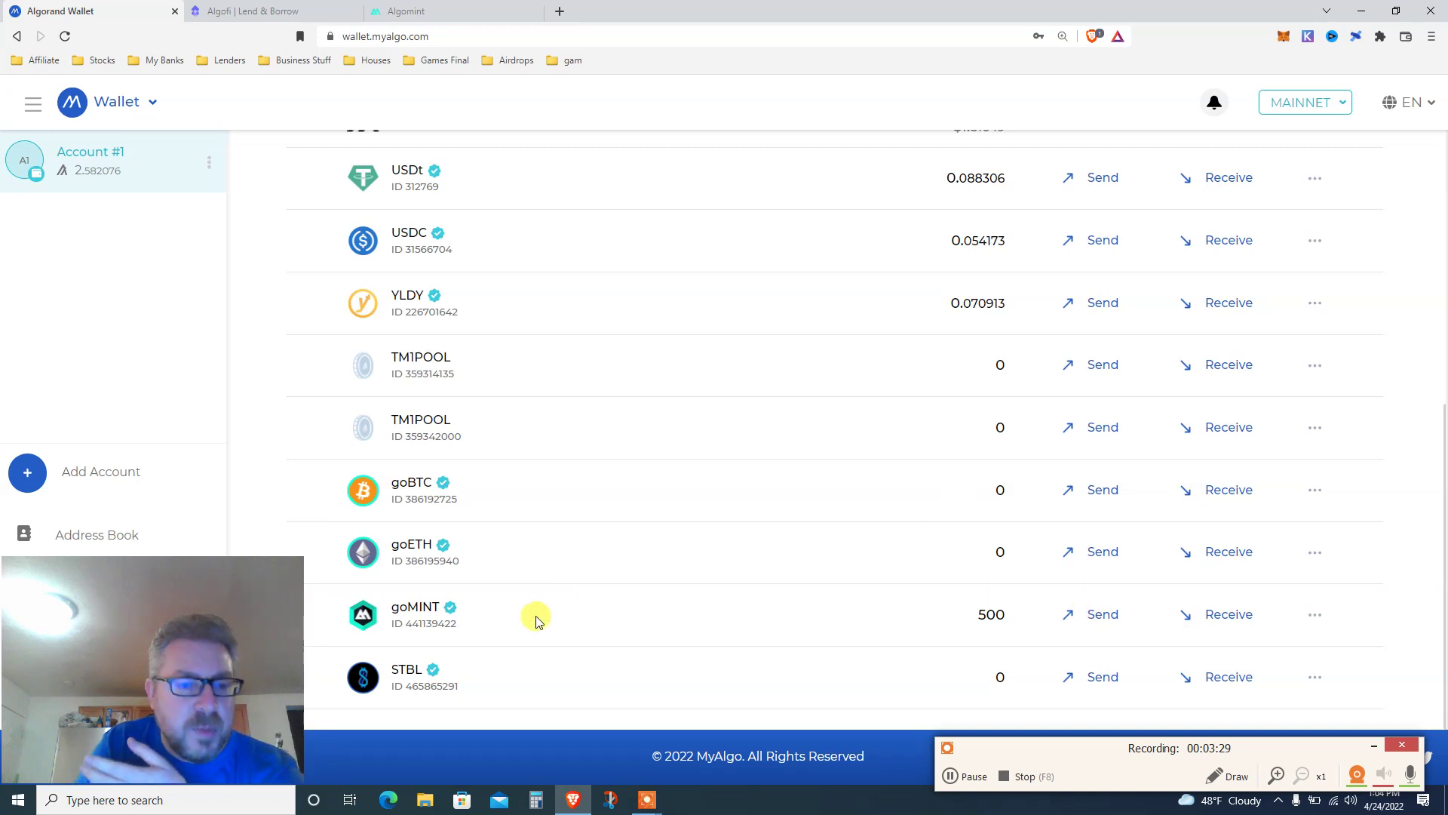
double_click(434, 623)
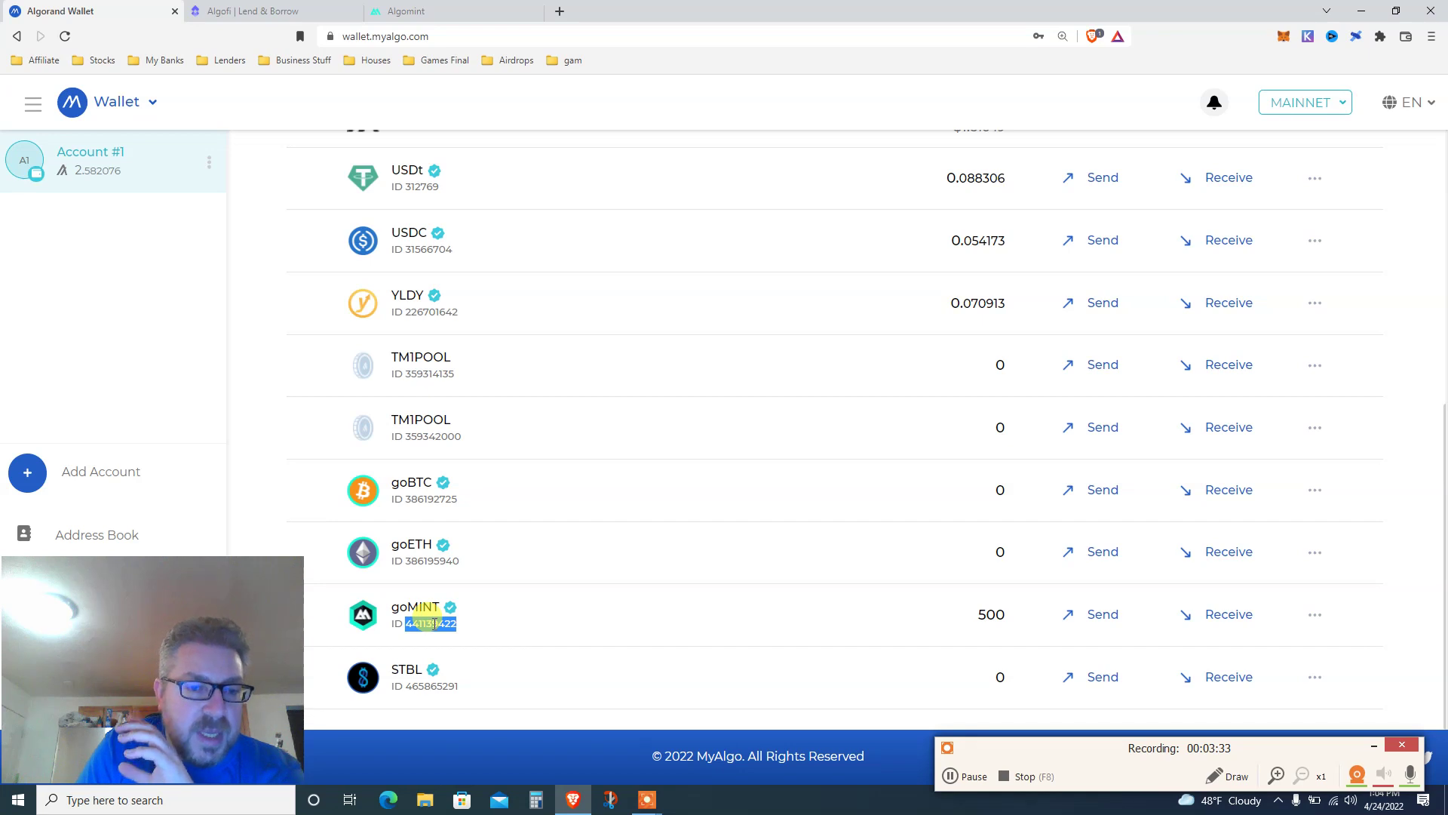
double_click(990, 613)
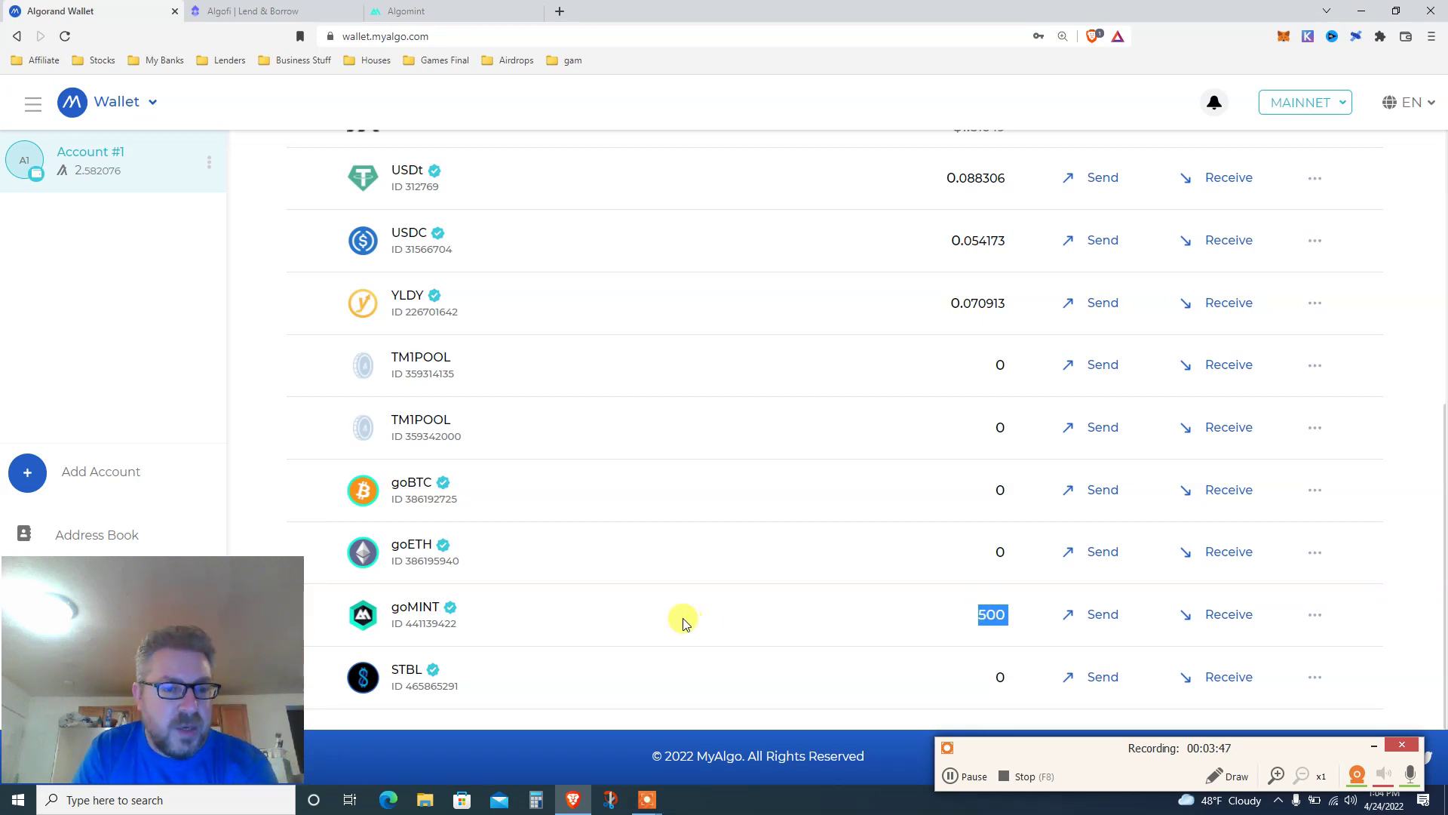
double_click(443, 623)
key("ctrl+c")
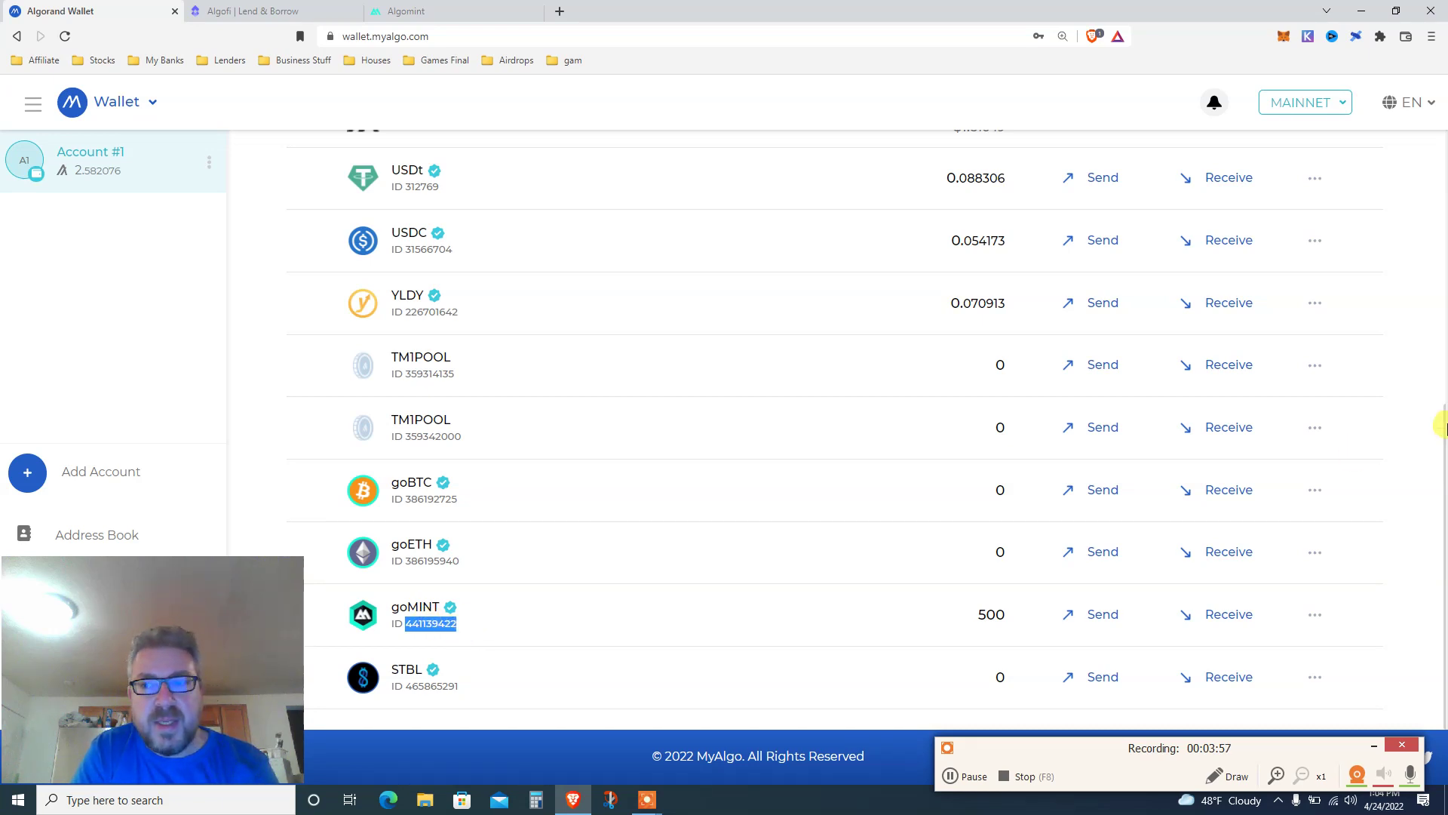
left_click_drag(1440, 429, 1436, 232)
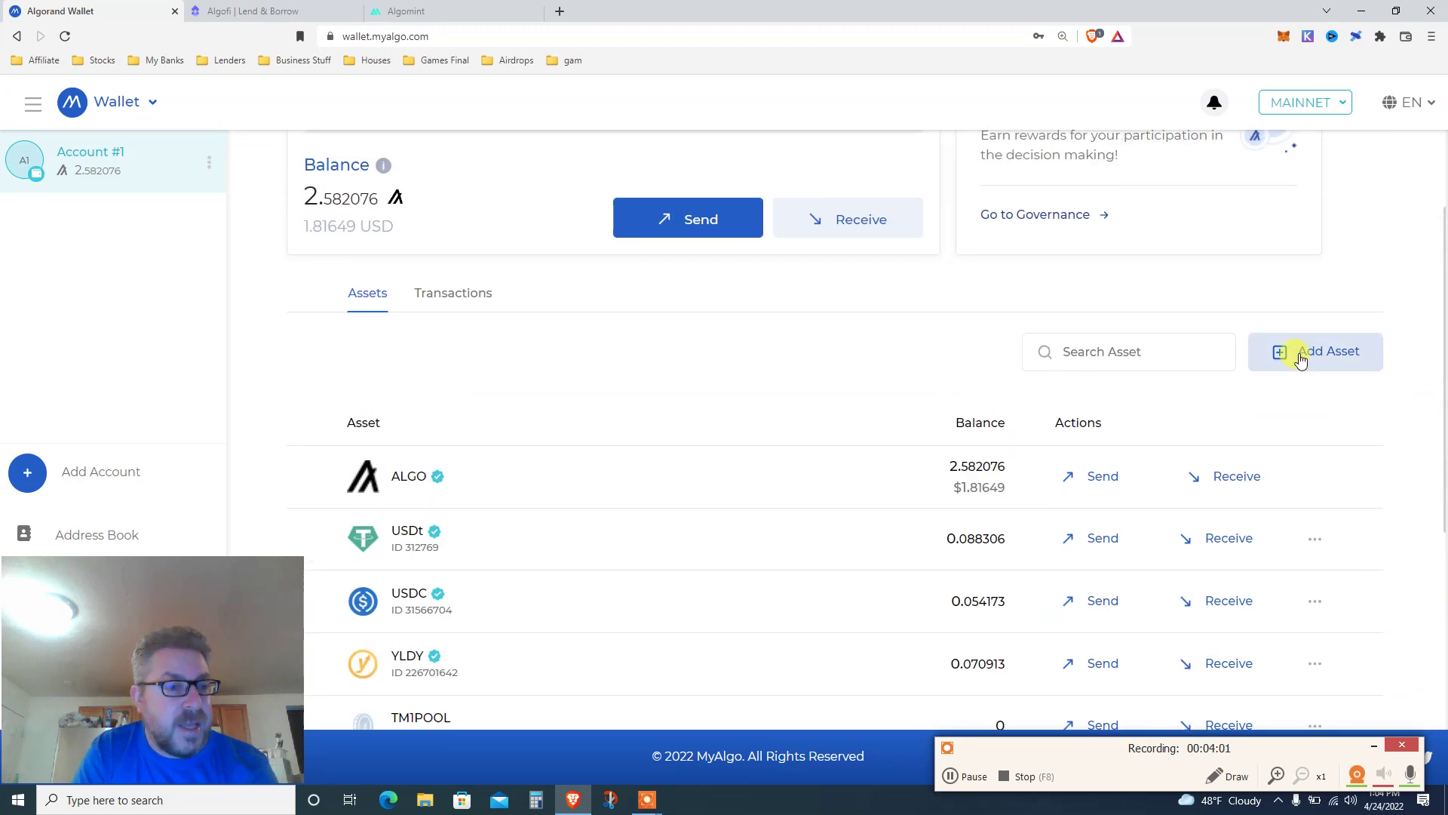
left_click(1300, 356)
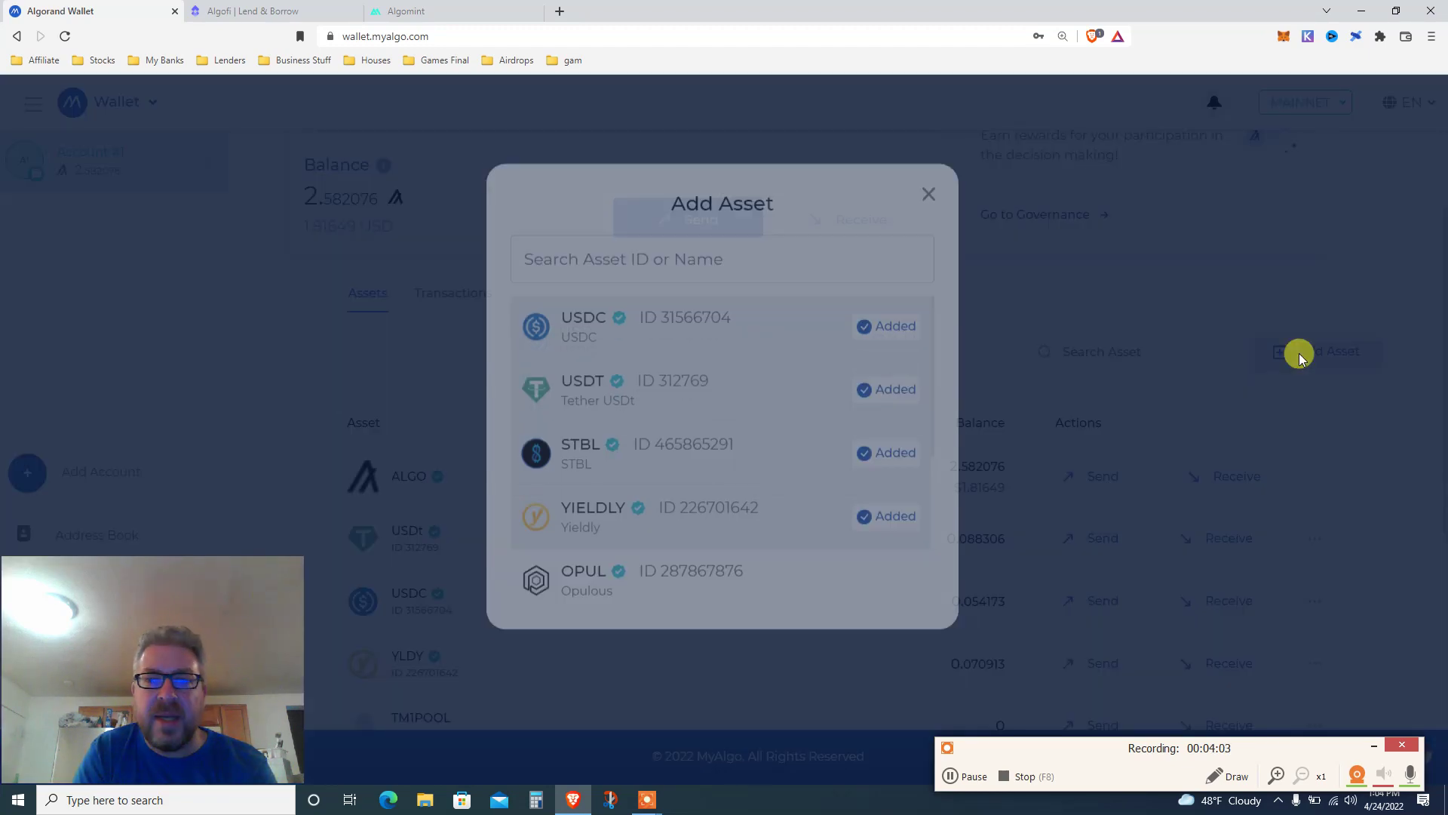
left_click(763, 297)
key("ctrl+v")
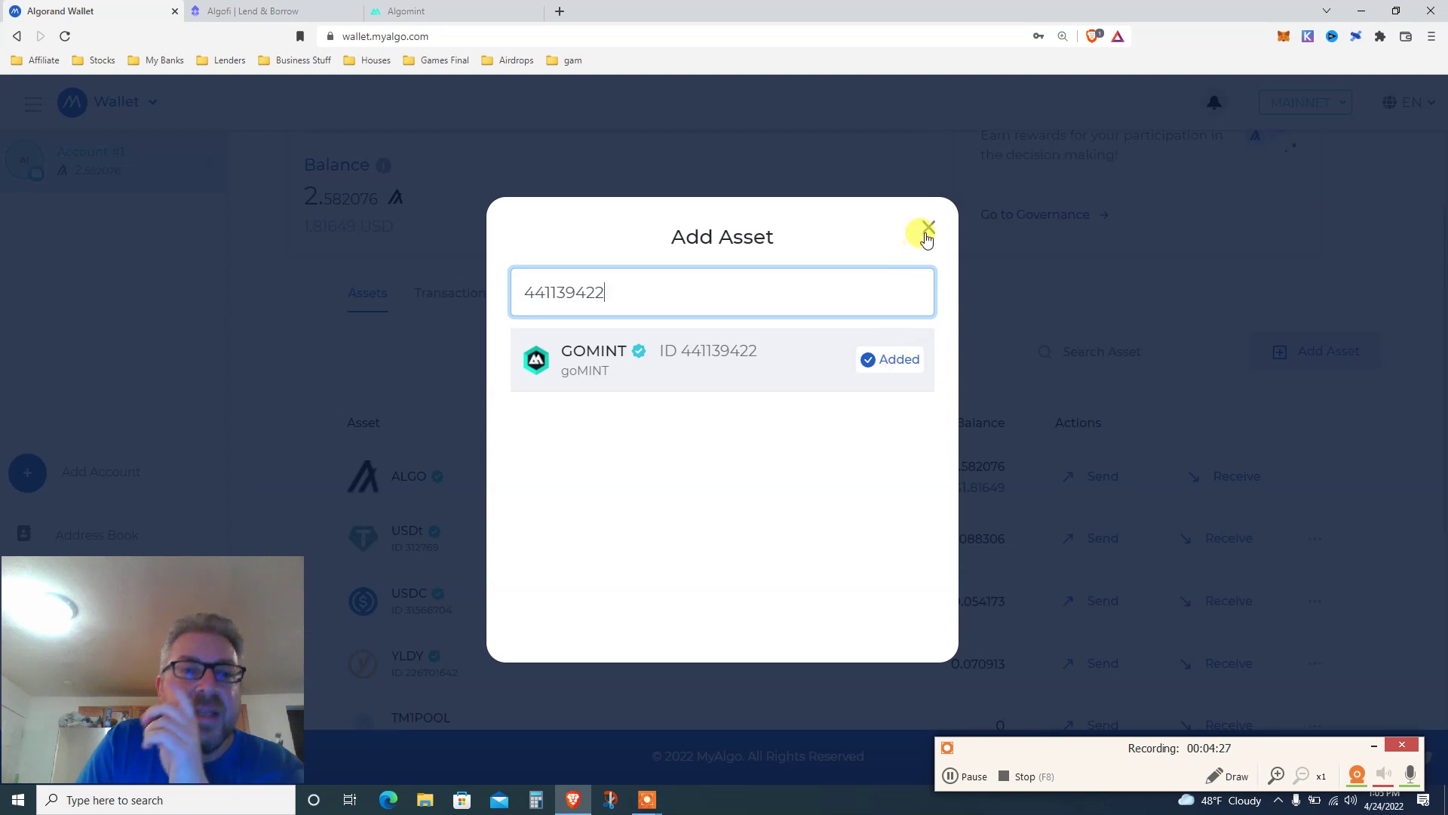
left_click(927, 236)
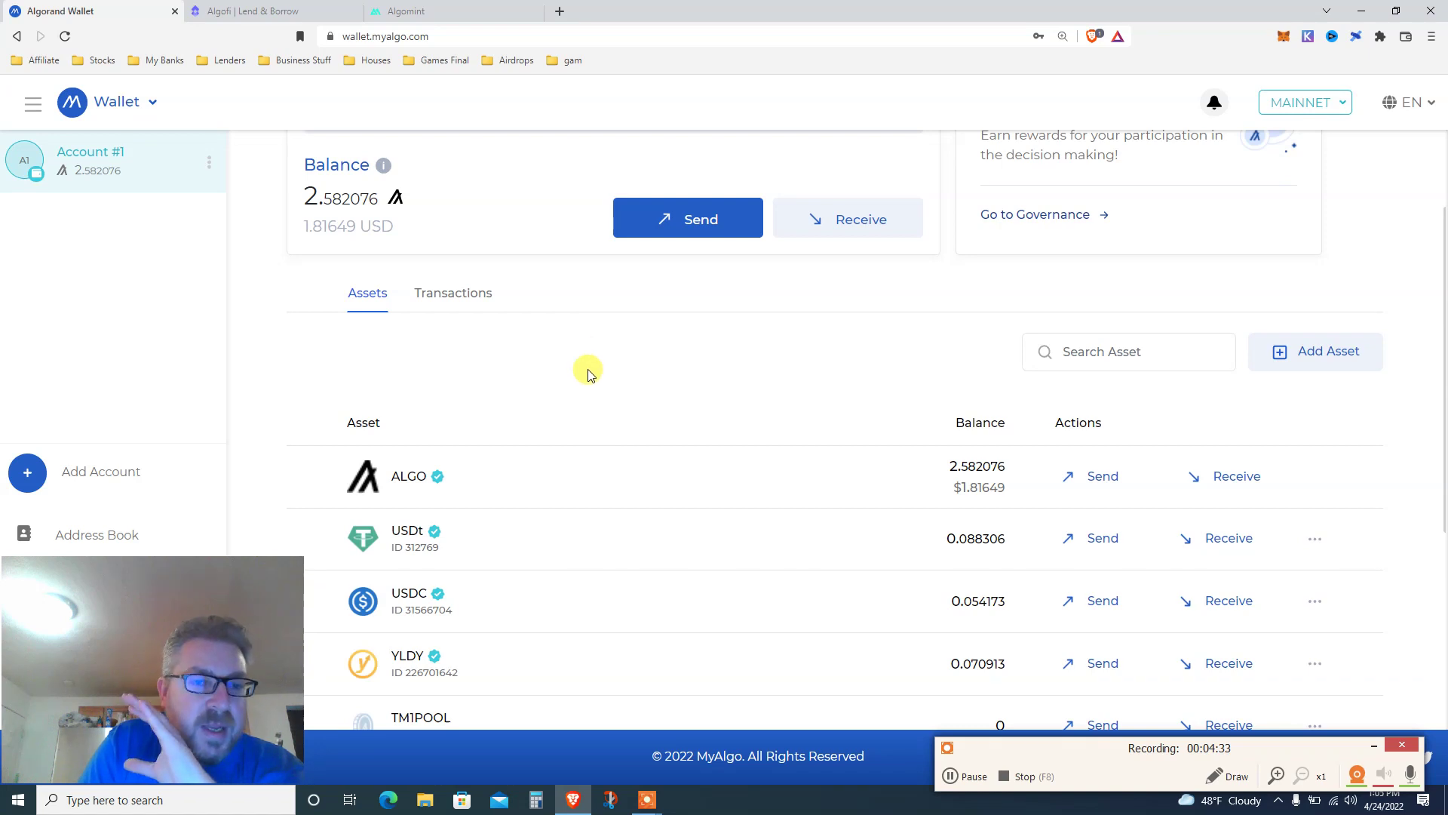
left_click_drag(1442, 192, 1440, 494)
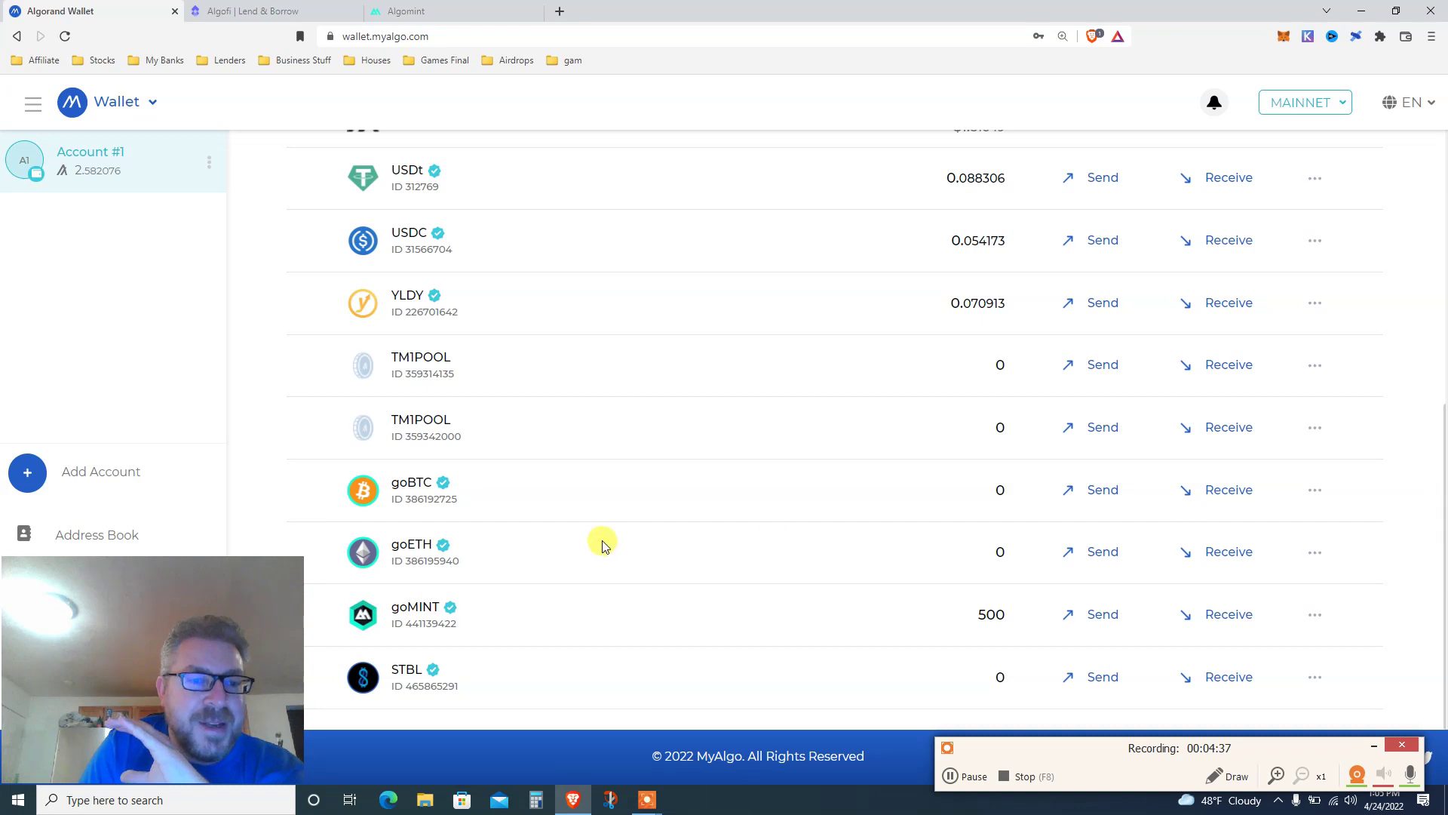
double_click(989, 609)
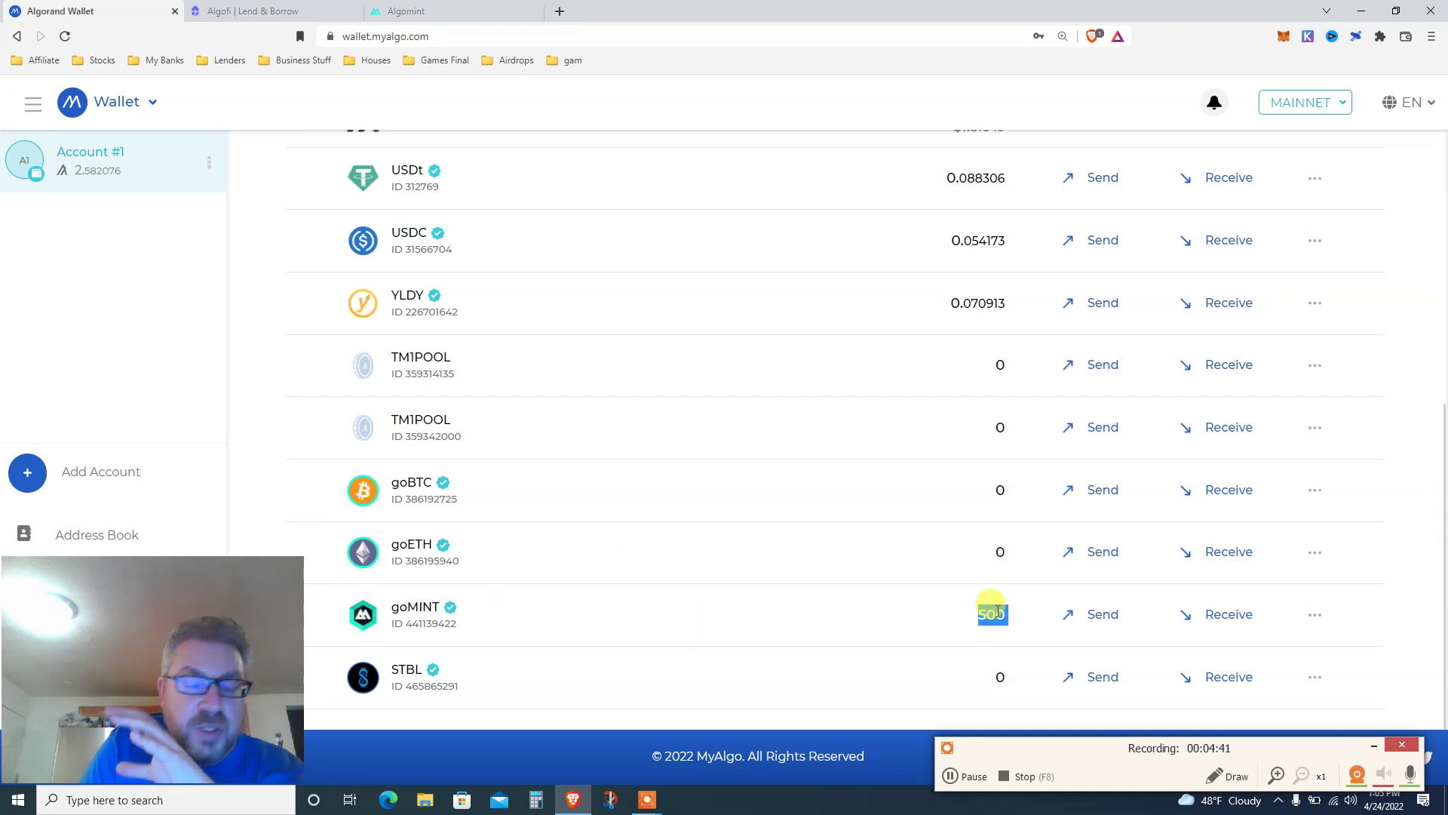
- Highlight the goMINT name in the MyAlgo asset list and go back to the Algomint Rewards page
double_click(433, 611)
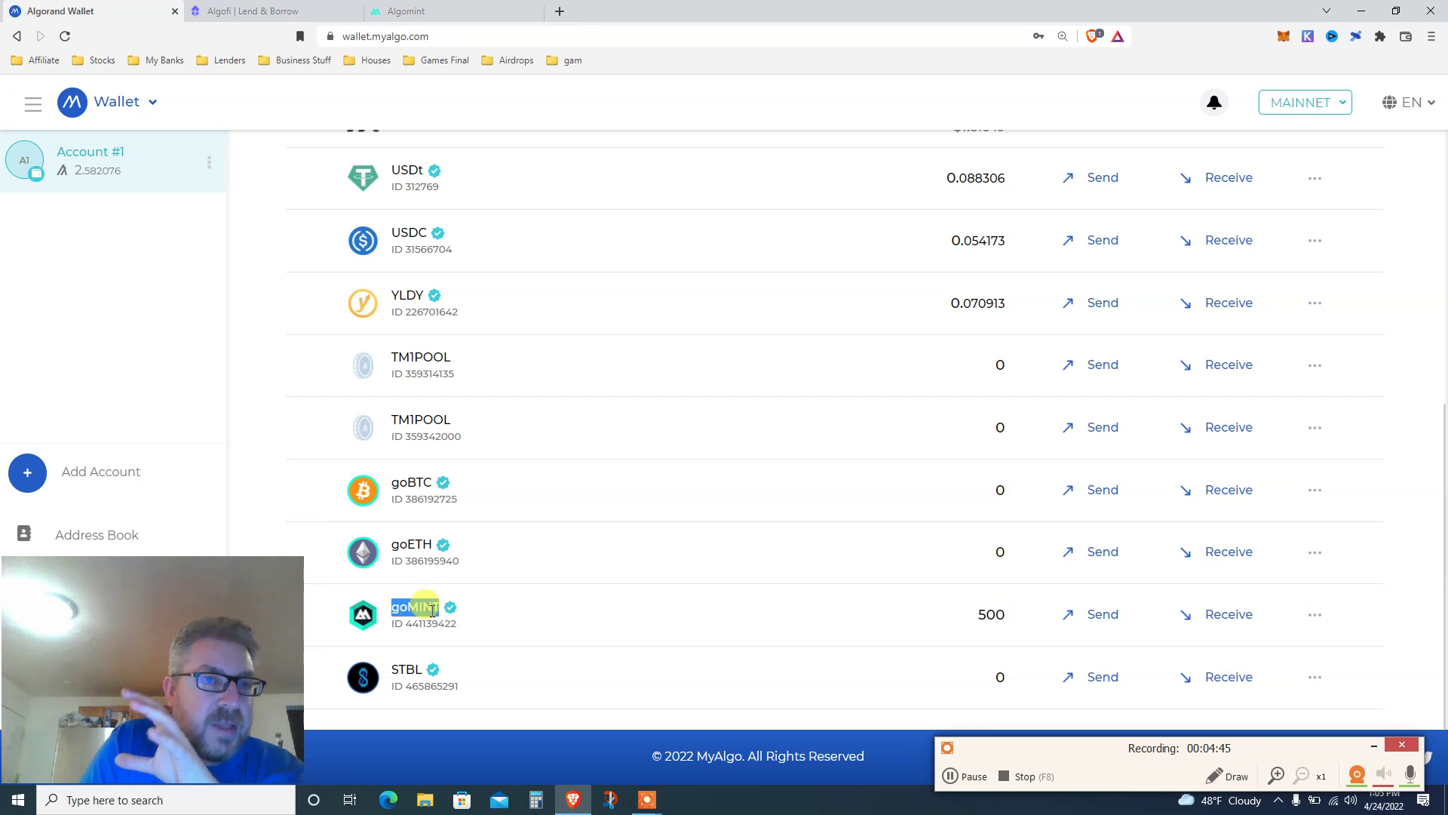
left_click(415, 10)
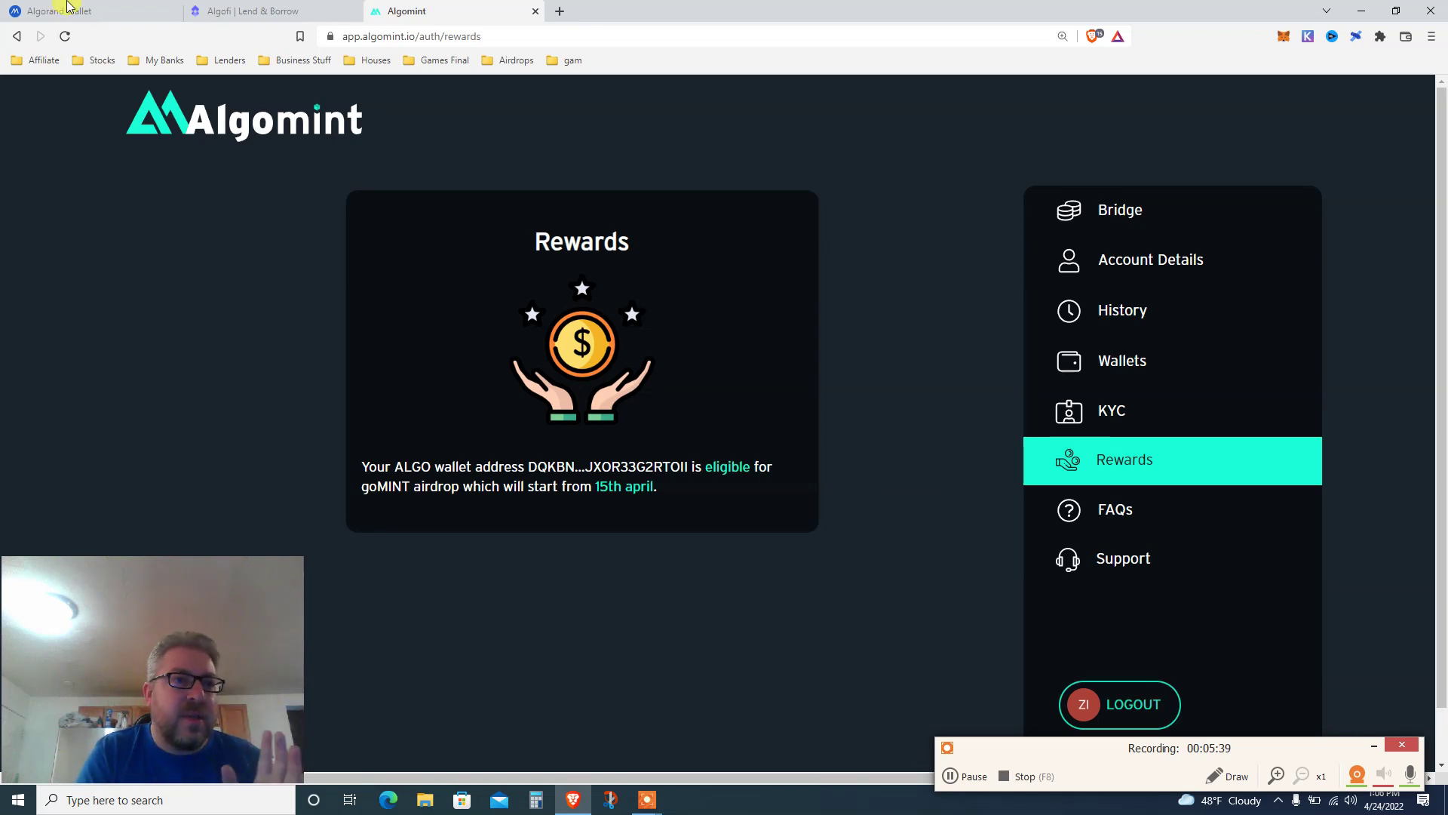
- Bring up Algofi Lend & Borrow and scroll through the markets below the supplied goETH
left_click(264, 9)
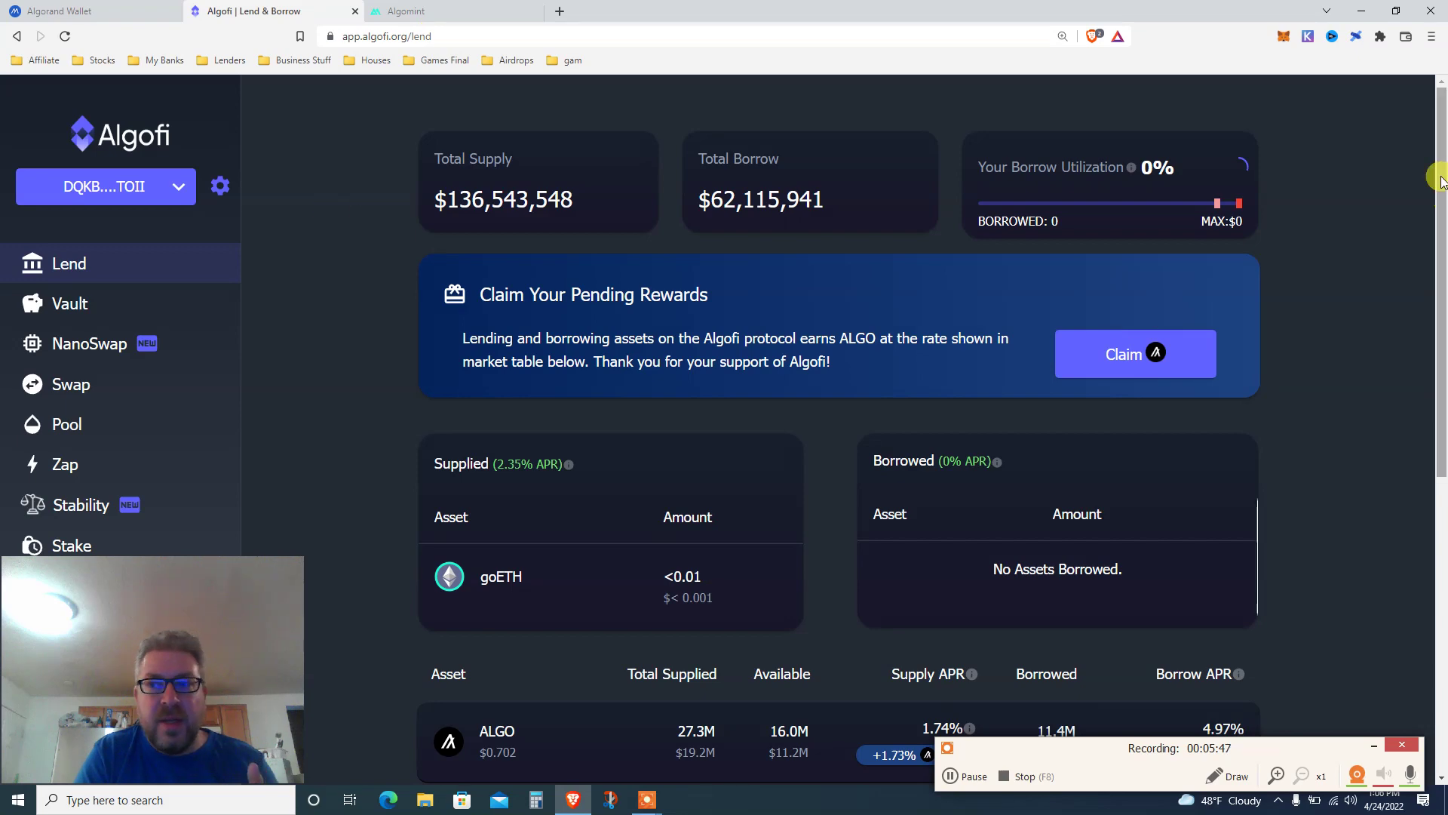
left_click_drag(1438, 178, 1436, 276)
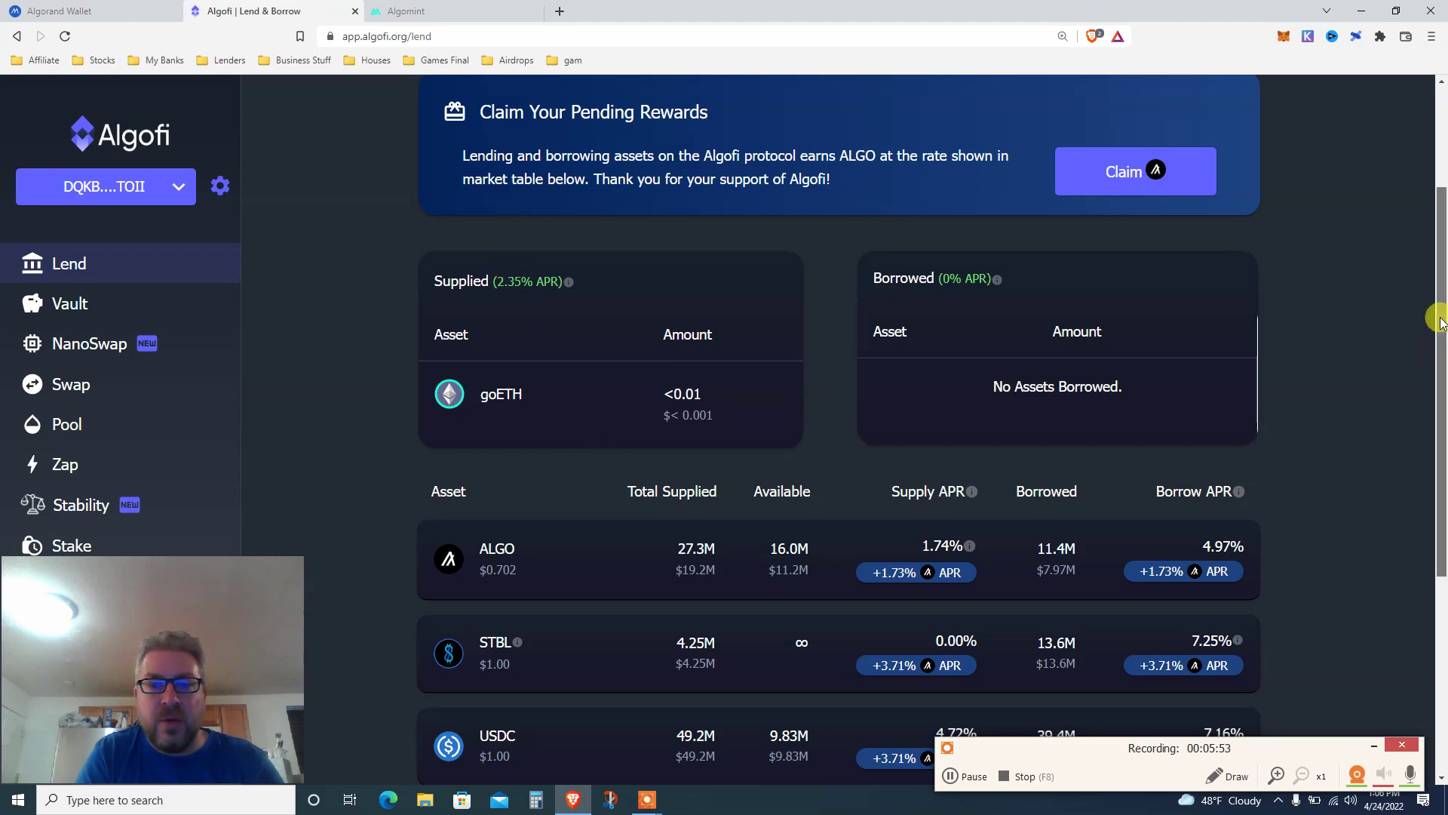
left_click_drag(1438, 314, 1396, 184)
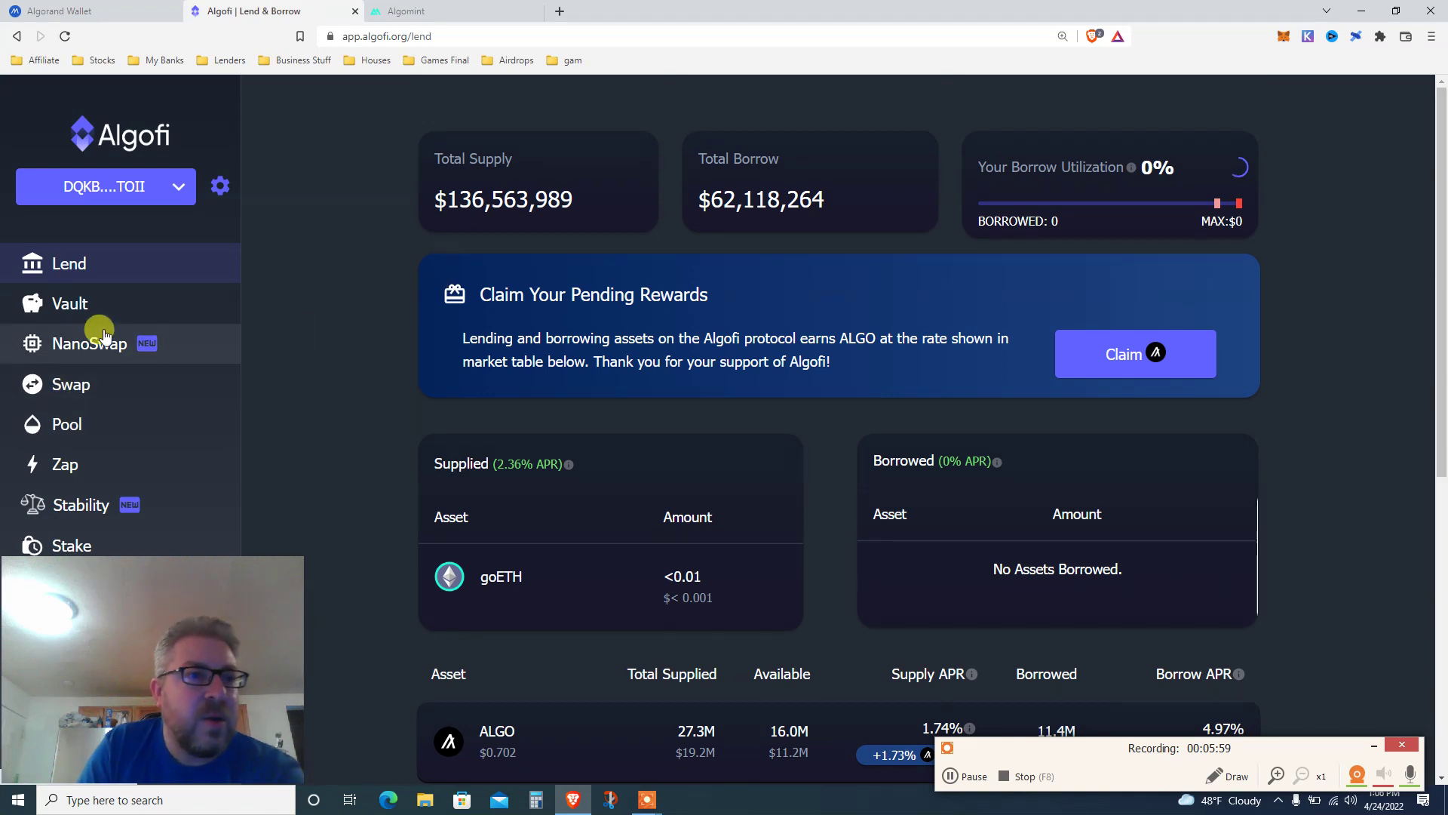
- On Algofi Swap, set goMINT as the source with ALGO as target and fill the full balance
left_click(71, 400)
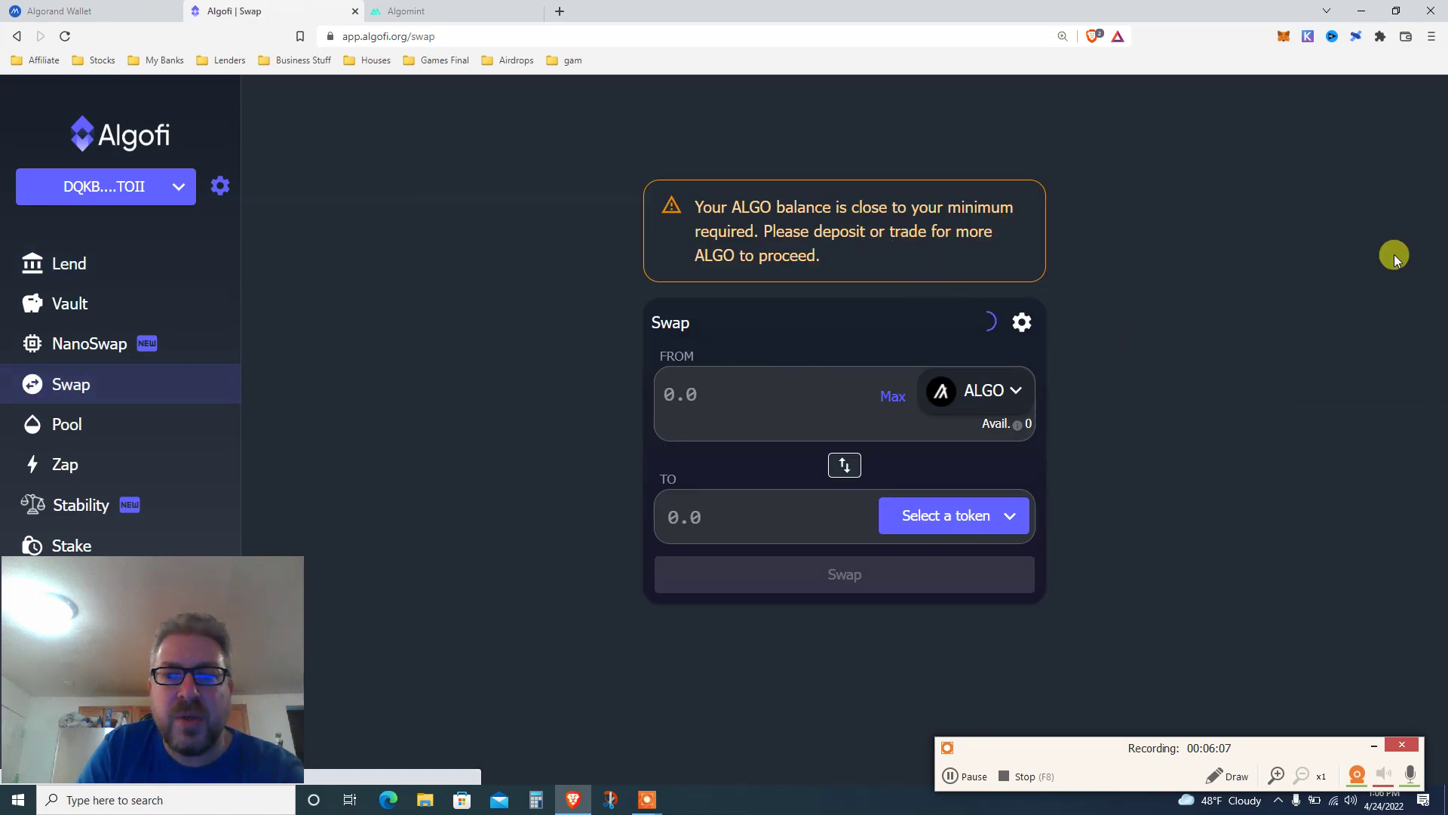
left_click(844, 465)
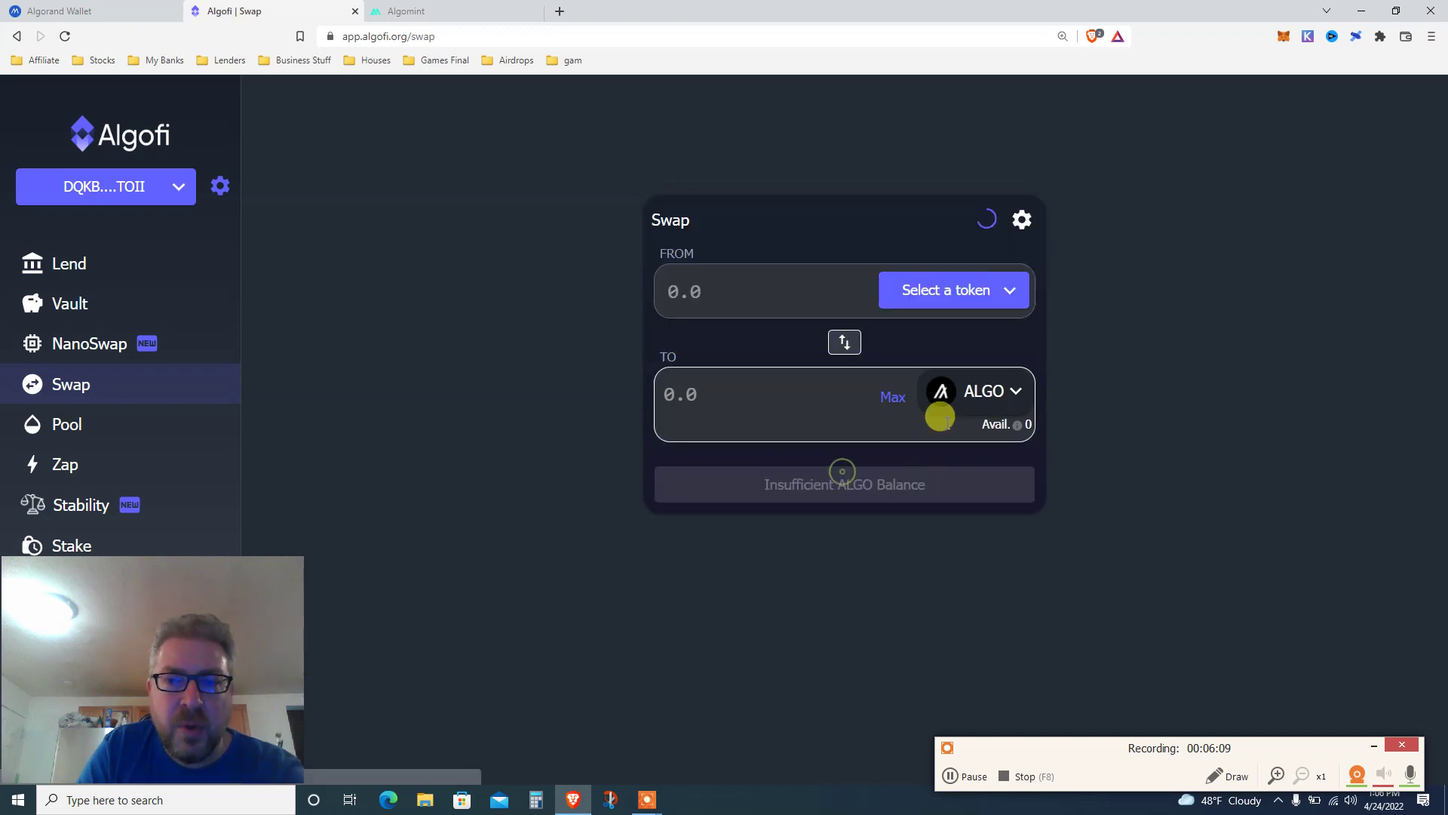
left_click(934, 293)
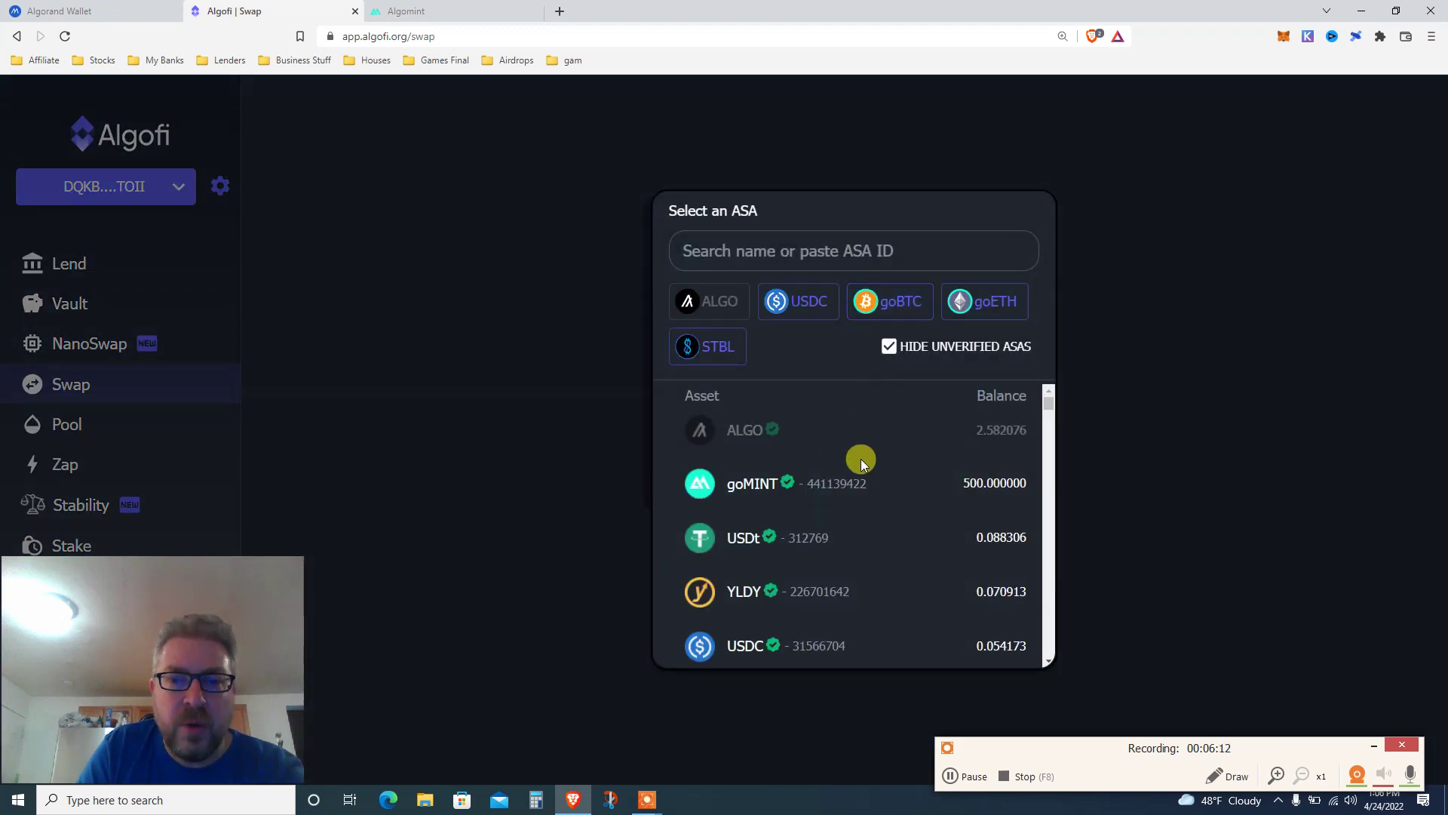
left_click(956, 483)
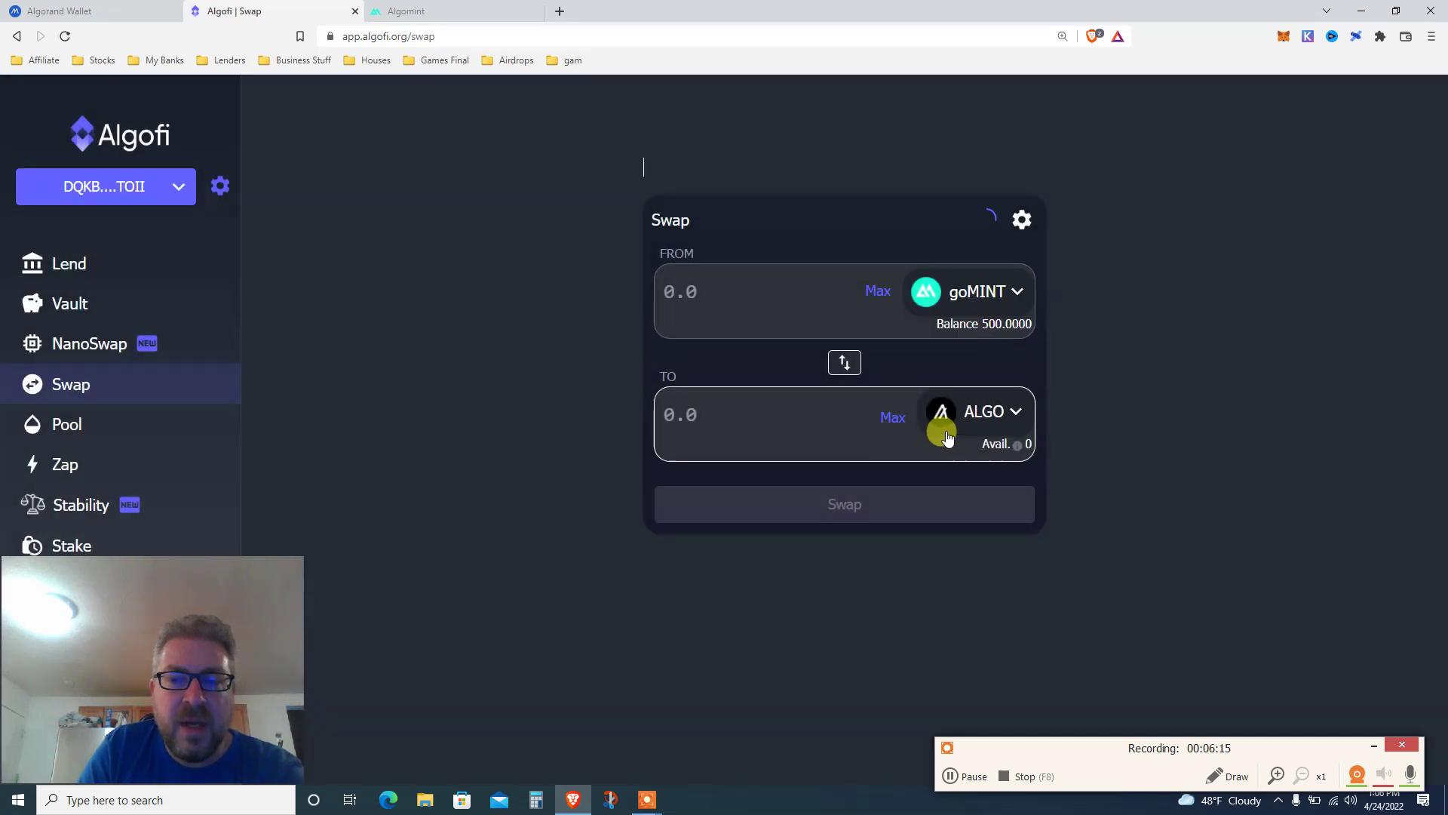
left_click(965, 425)
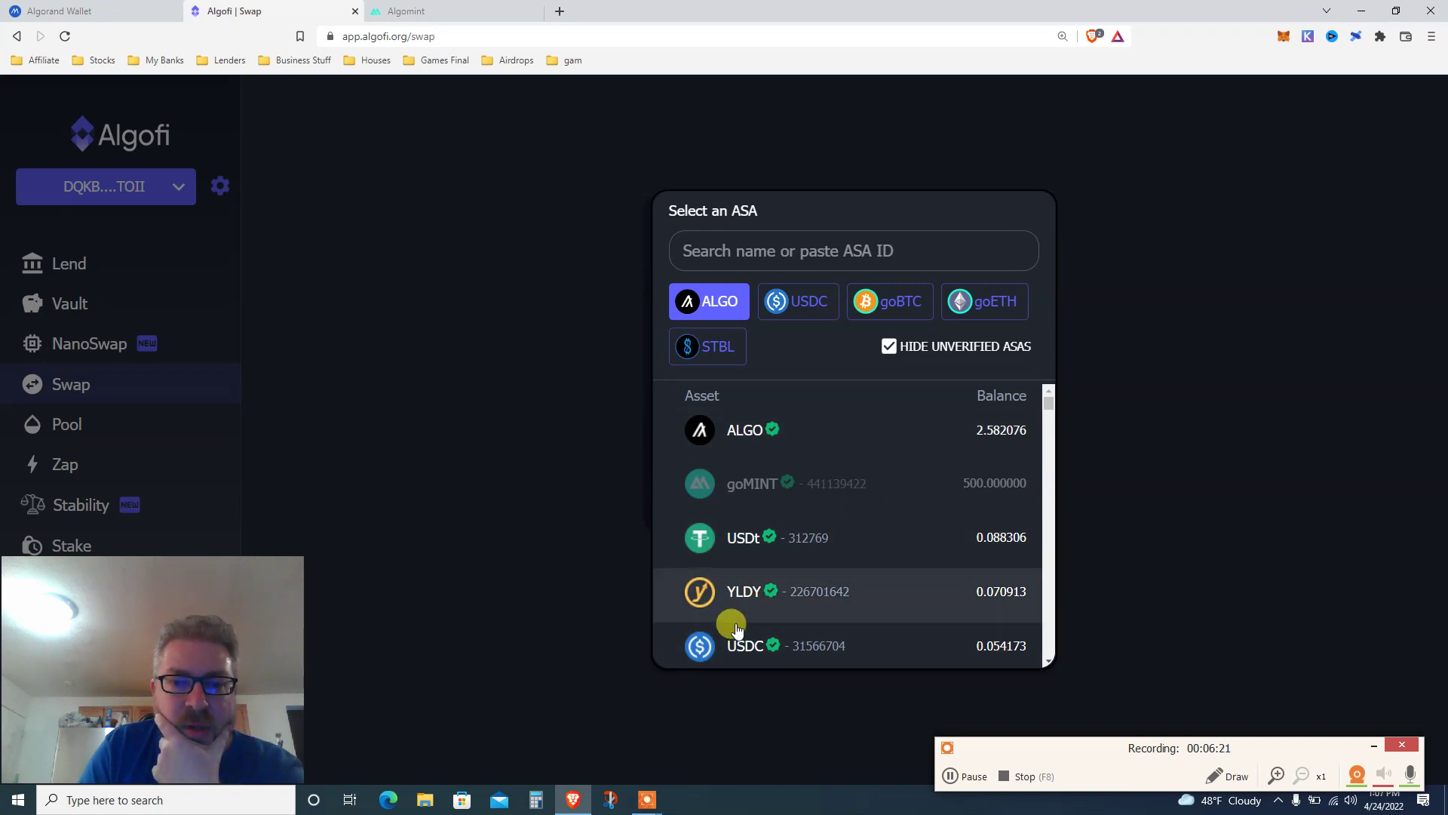
left_click(733, 554)
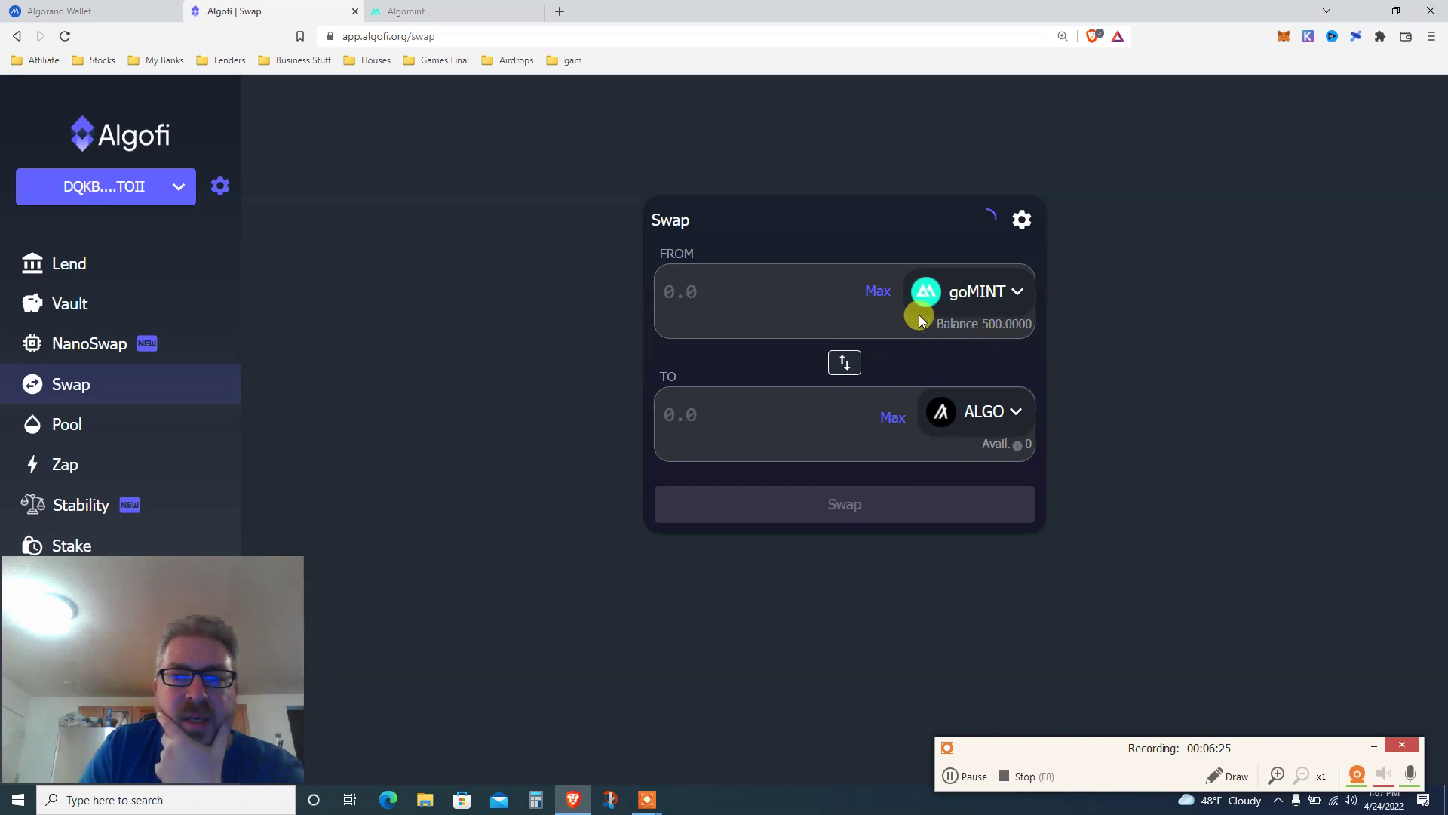
left_click(878, 291)
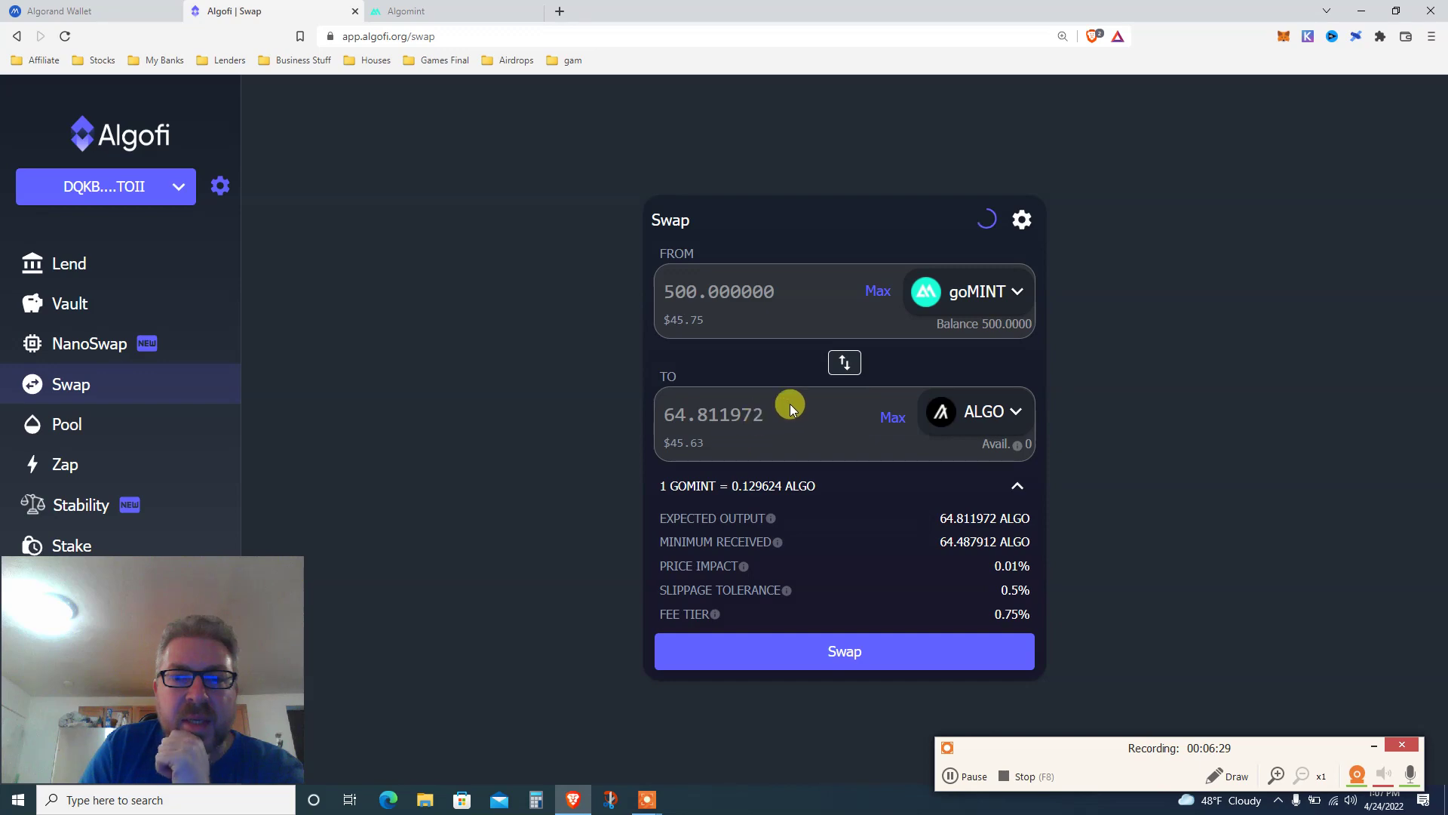
- Try USDC and USDt as the receiving token, then set it back to ALGO
left_click(974, 411)
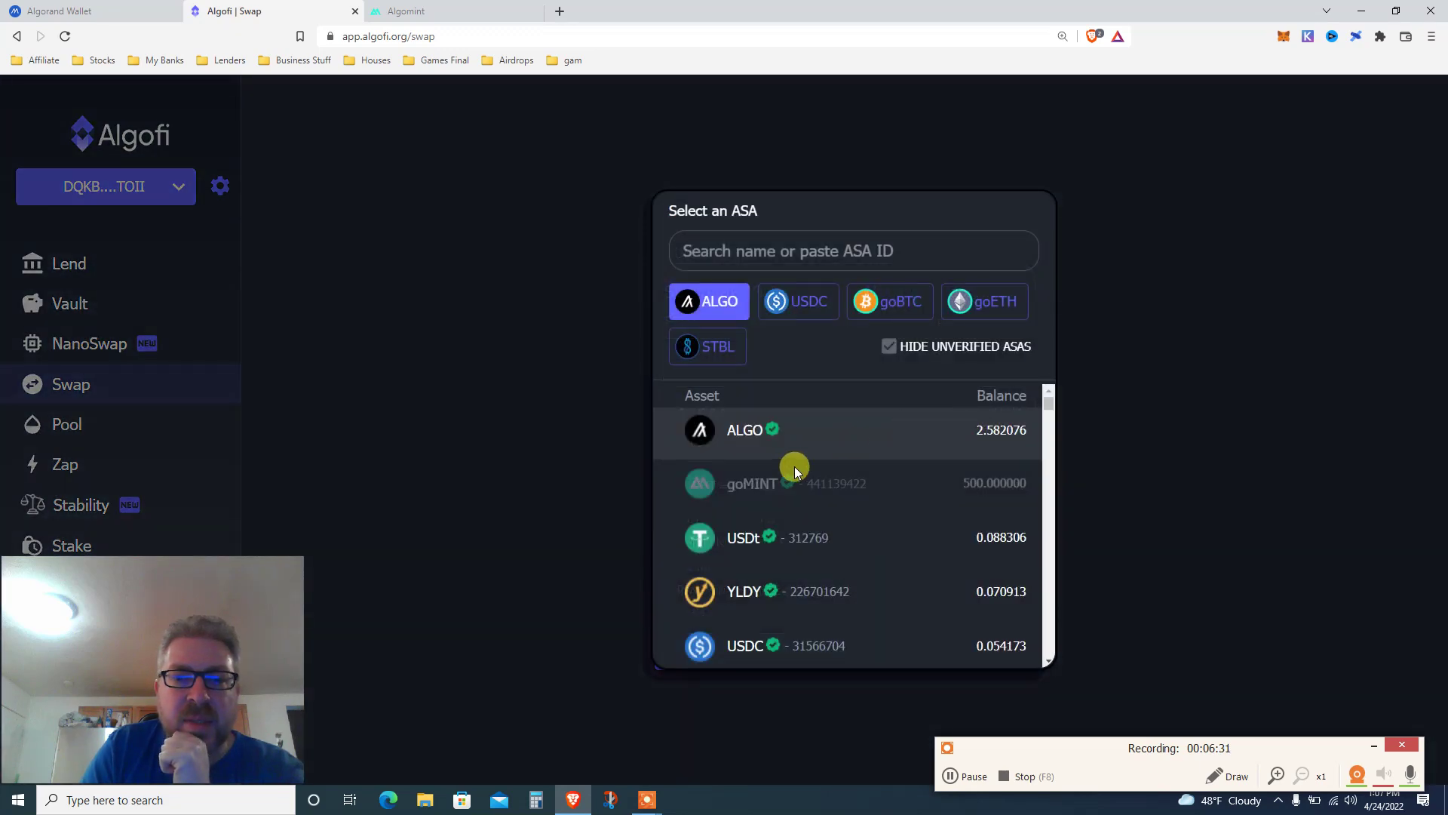
left_click(724, 647)
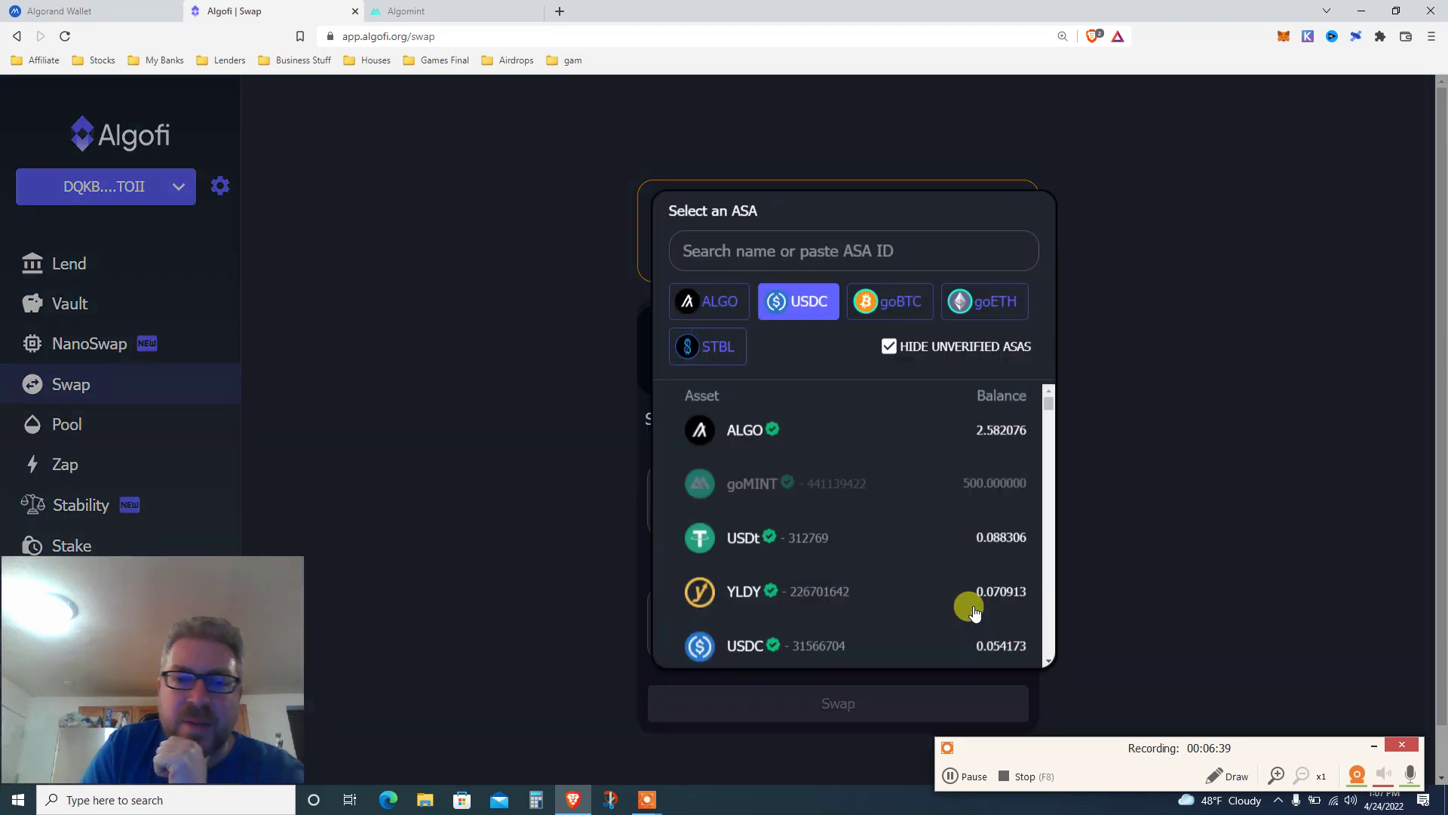
left_click(739, 532)
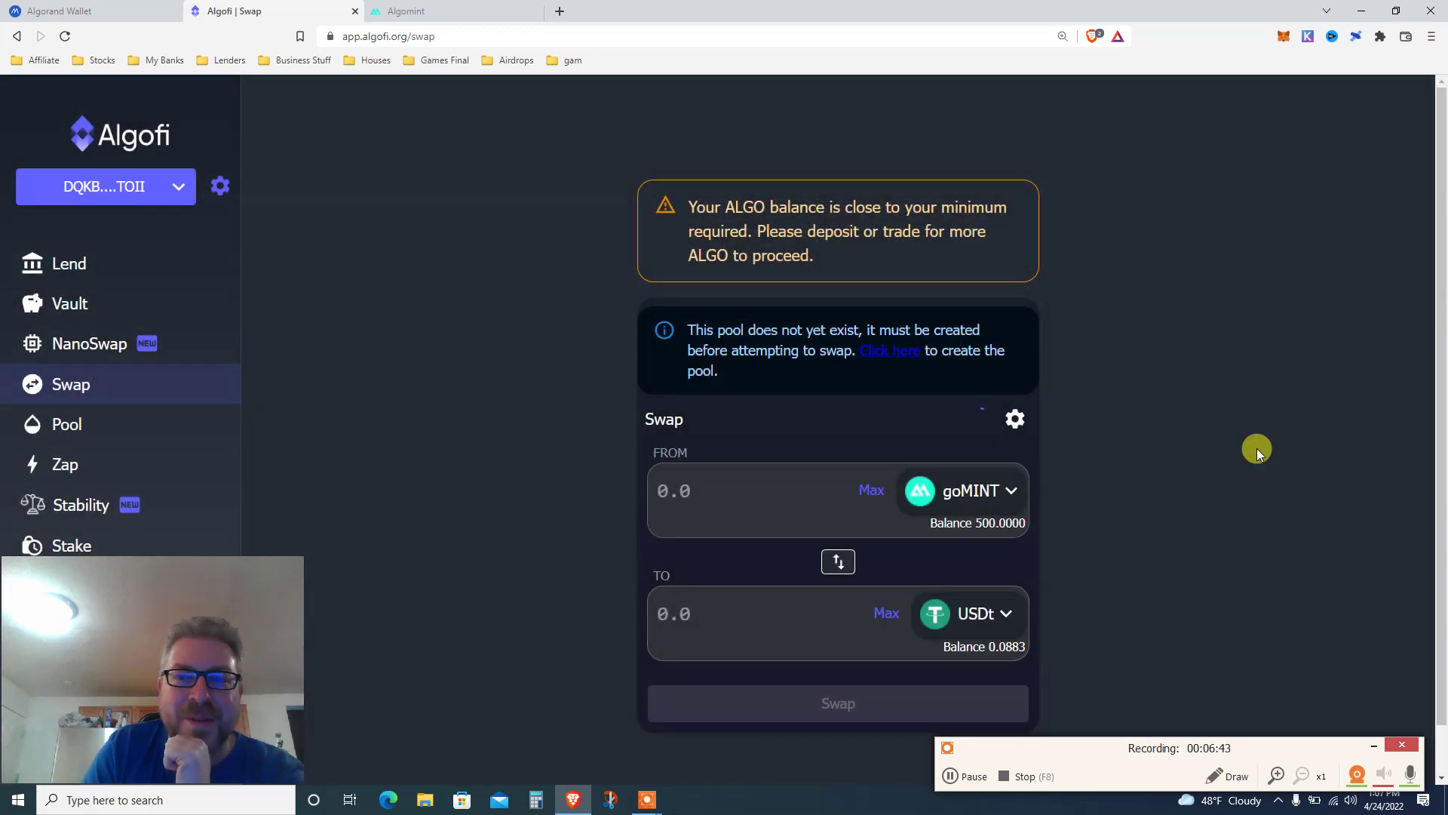
left_click(969, 604)
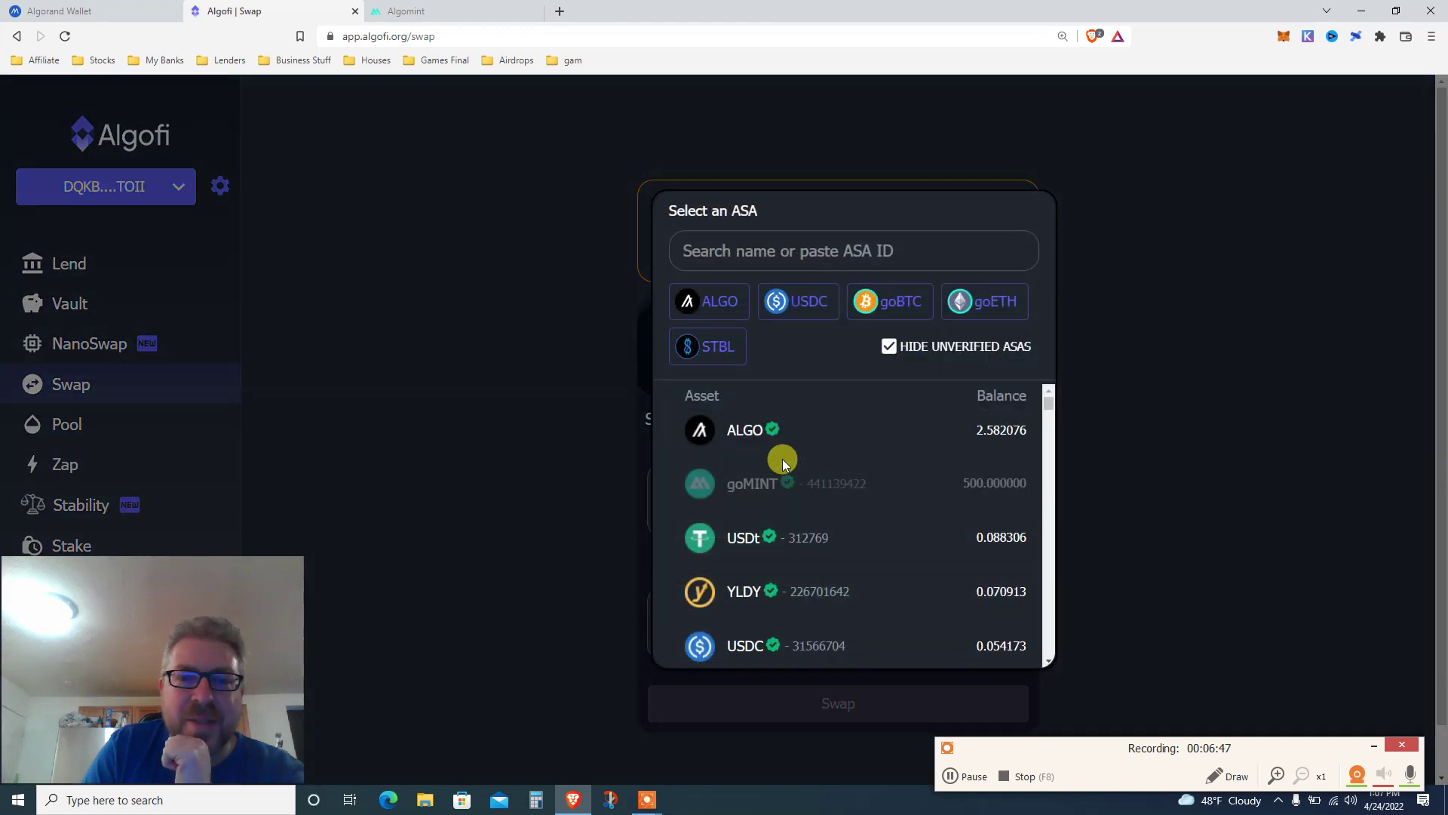
left_click(740, 442)
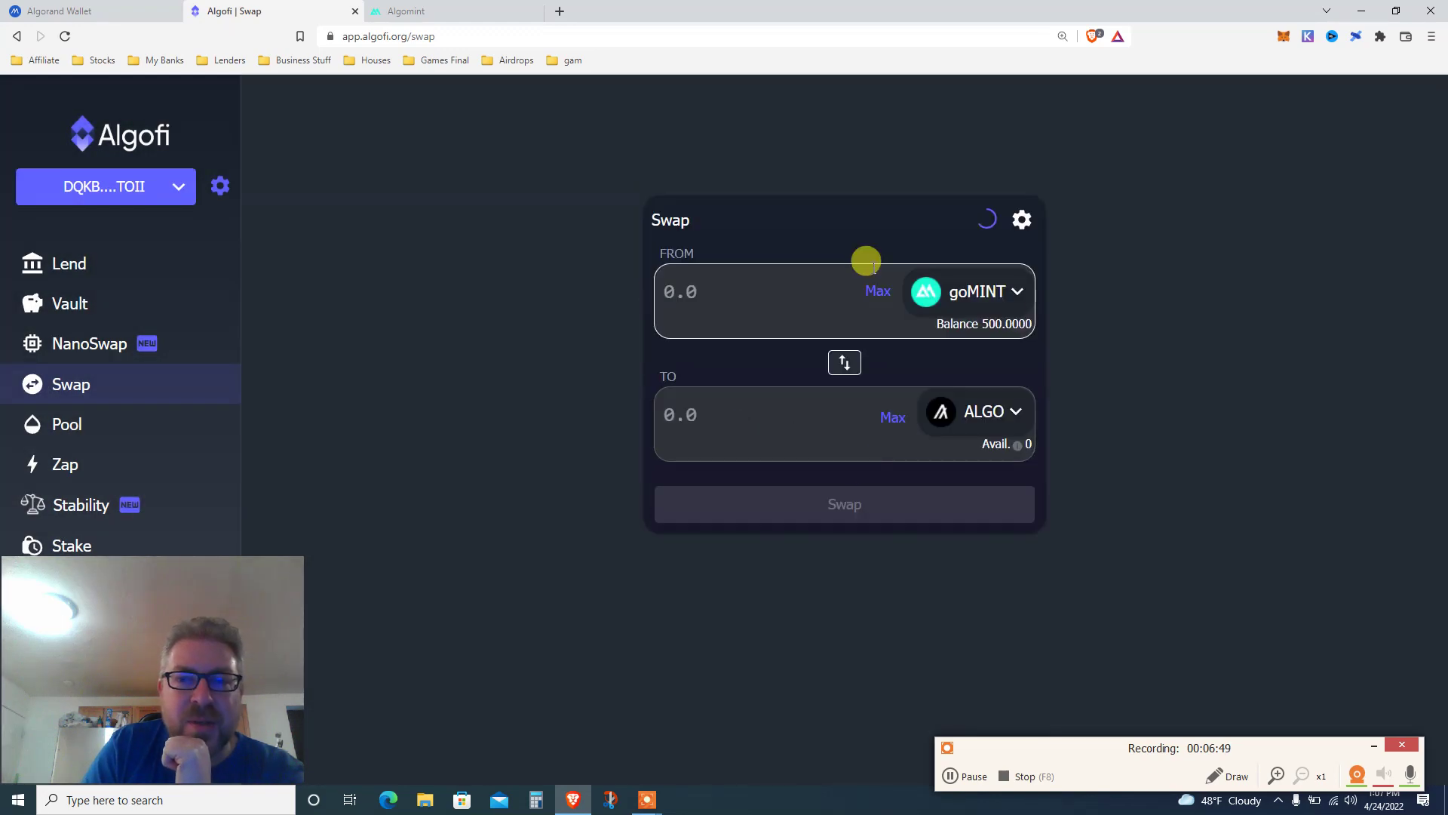
- Enter the max 500 goMINT, check the 64.811972 ALGO estimate, and open the swap review
left_click(876, 290)
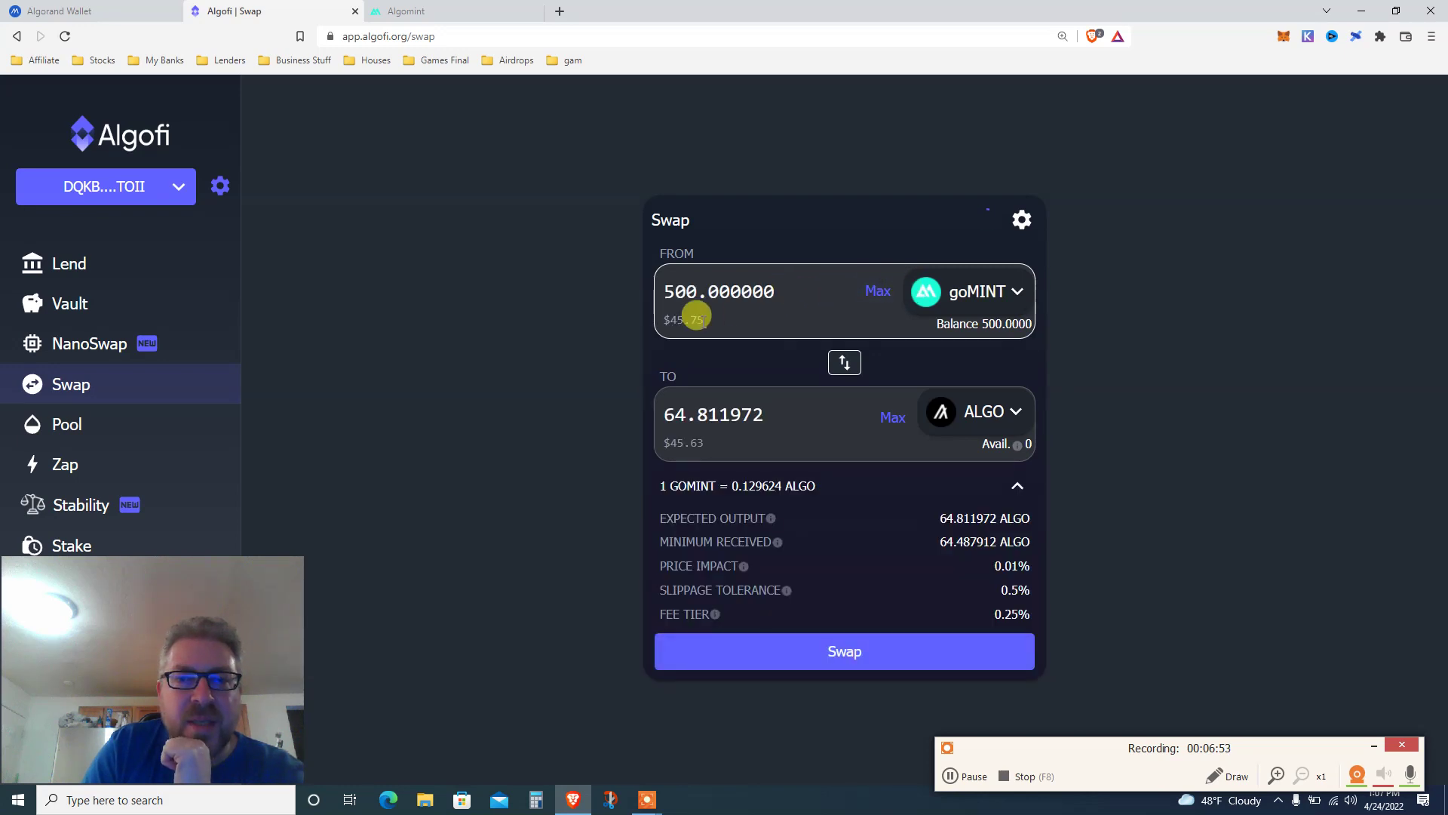
double_click(694, 318)
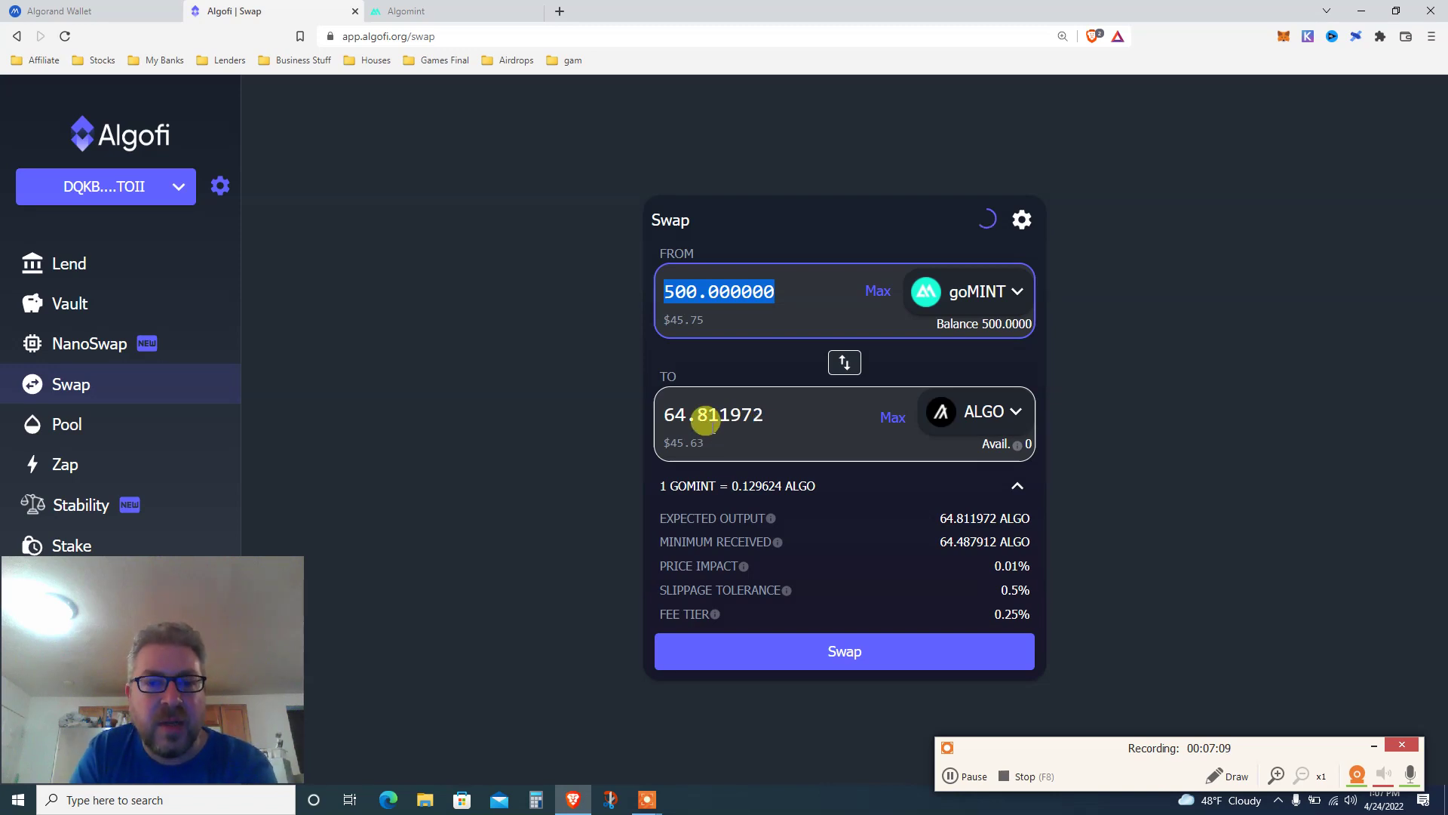
left_click(705, 421)
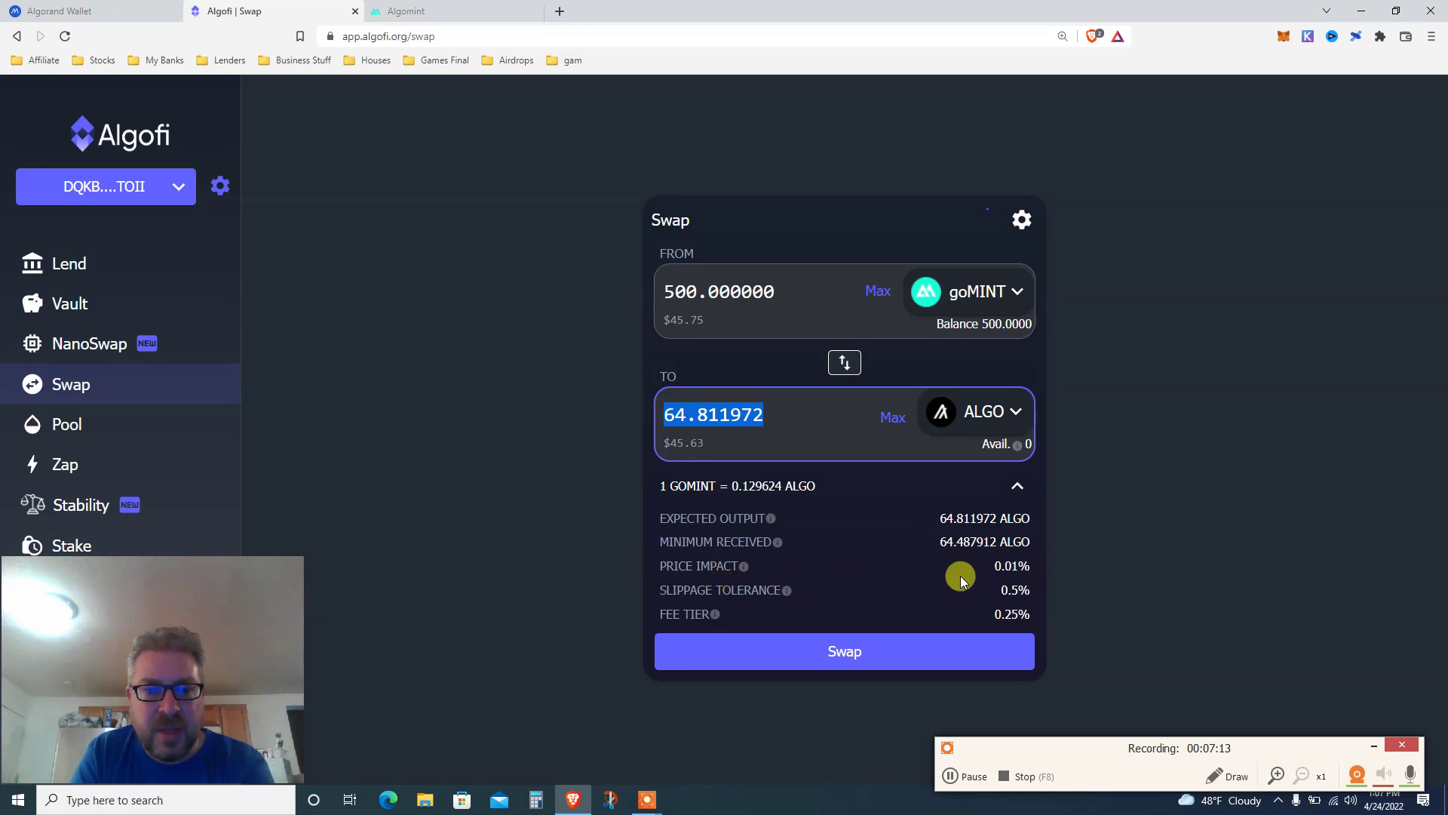
left_click(866, 649)
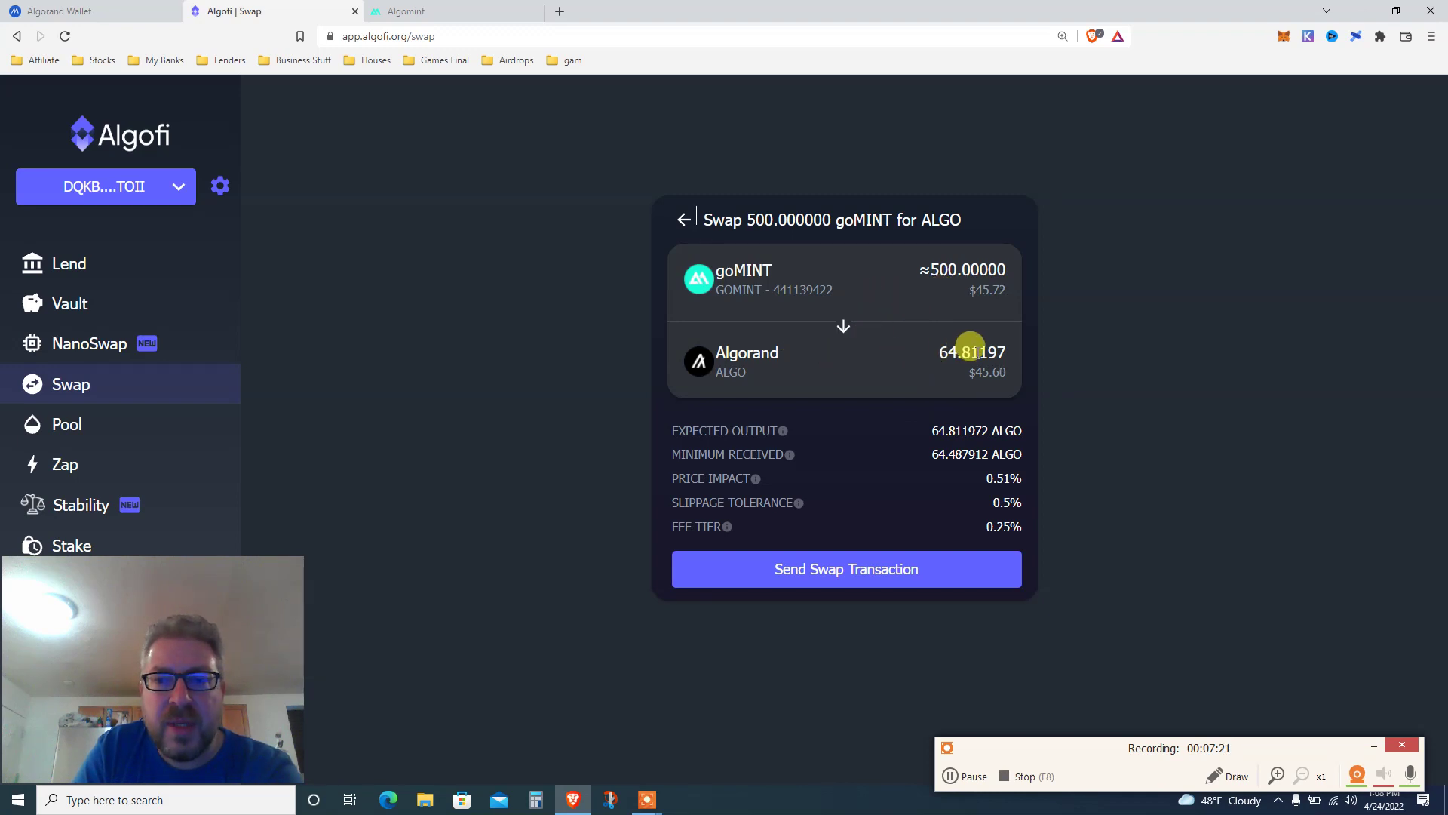
- Send the swap transaction and sign it in MyAlgo Connect with the autofilled wallet password
left_click(873, 567)
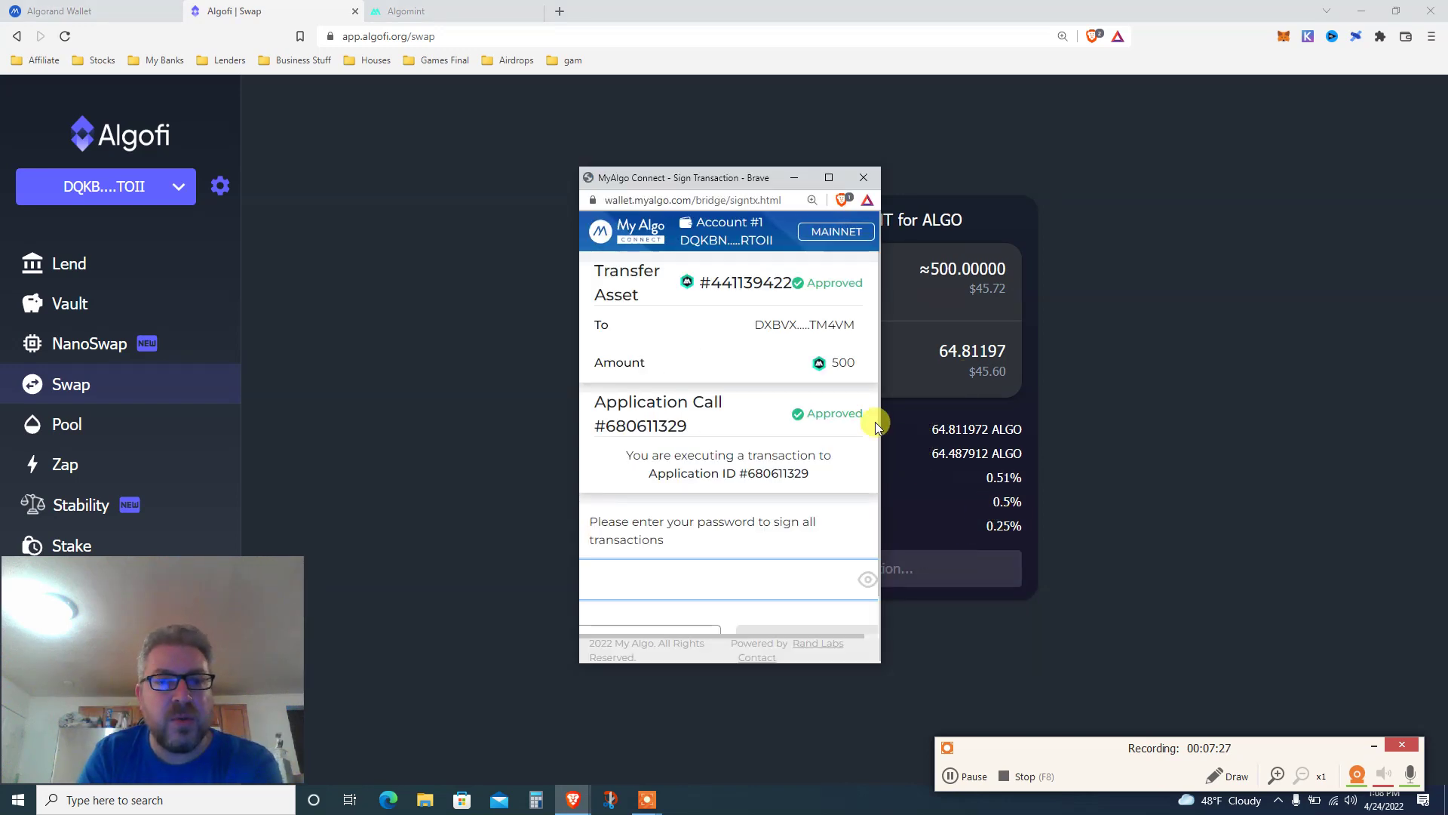
left_click(707, 581)
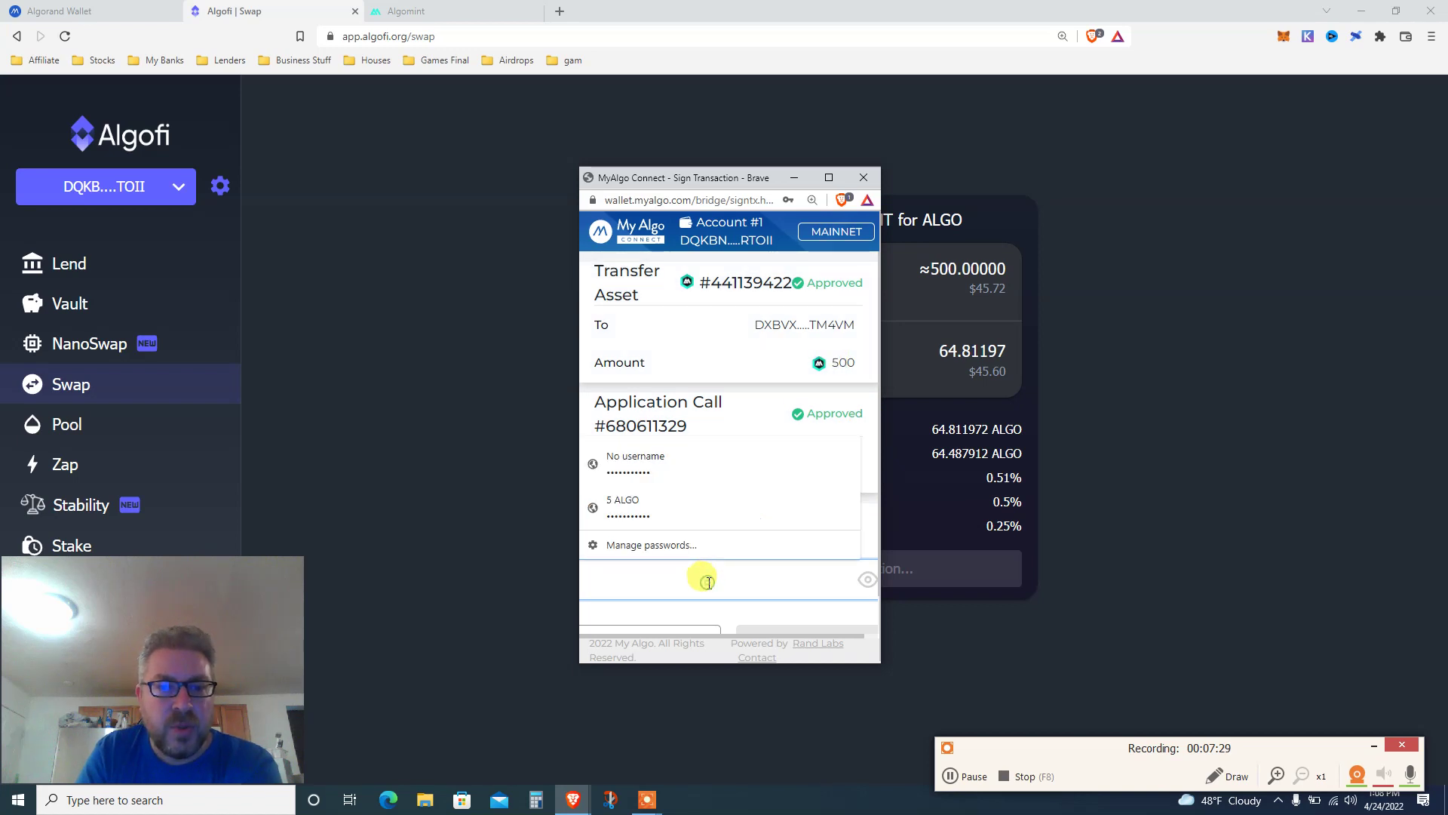
left_click(637, 506)
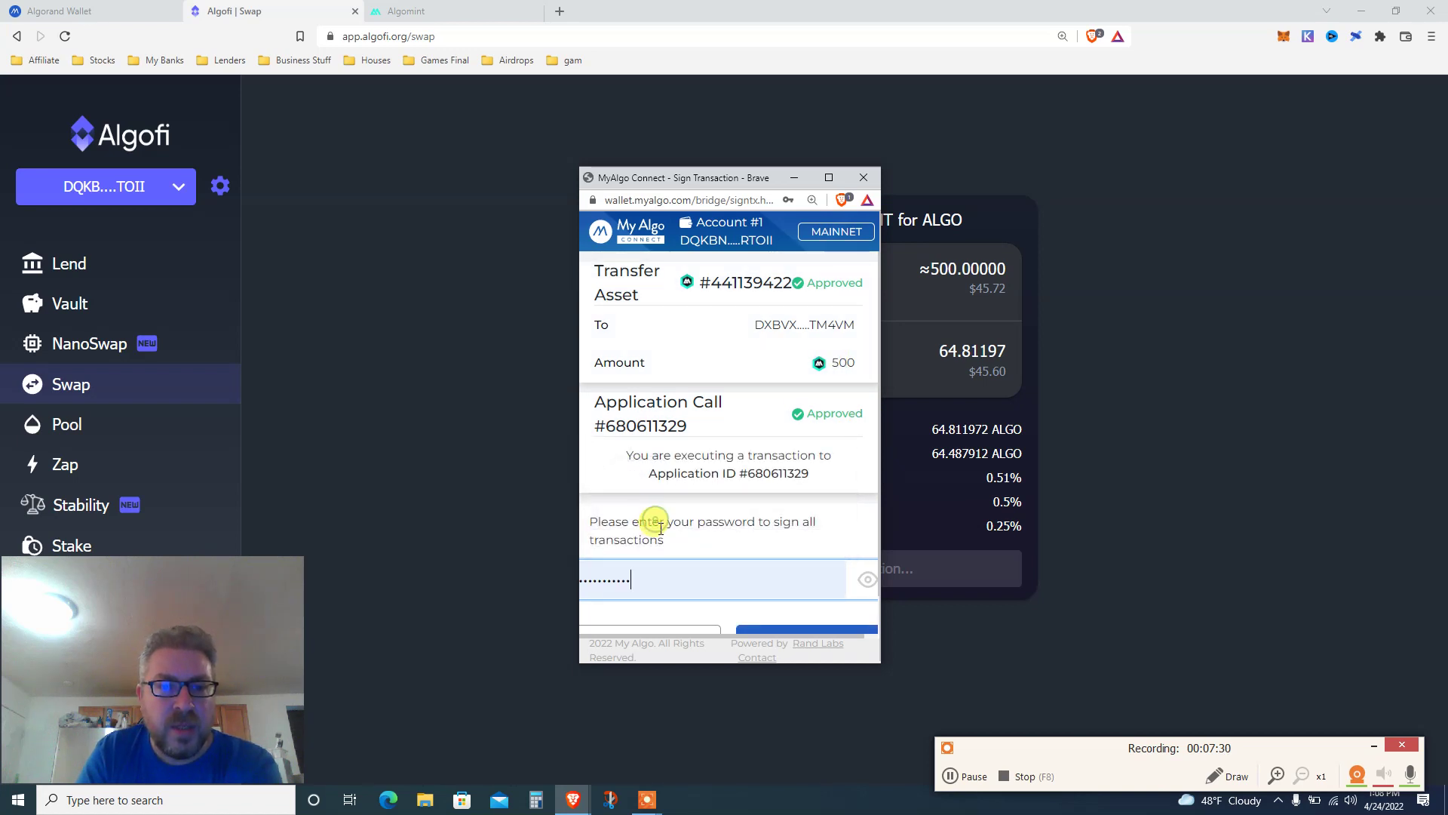
left_click(755, 630)
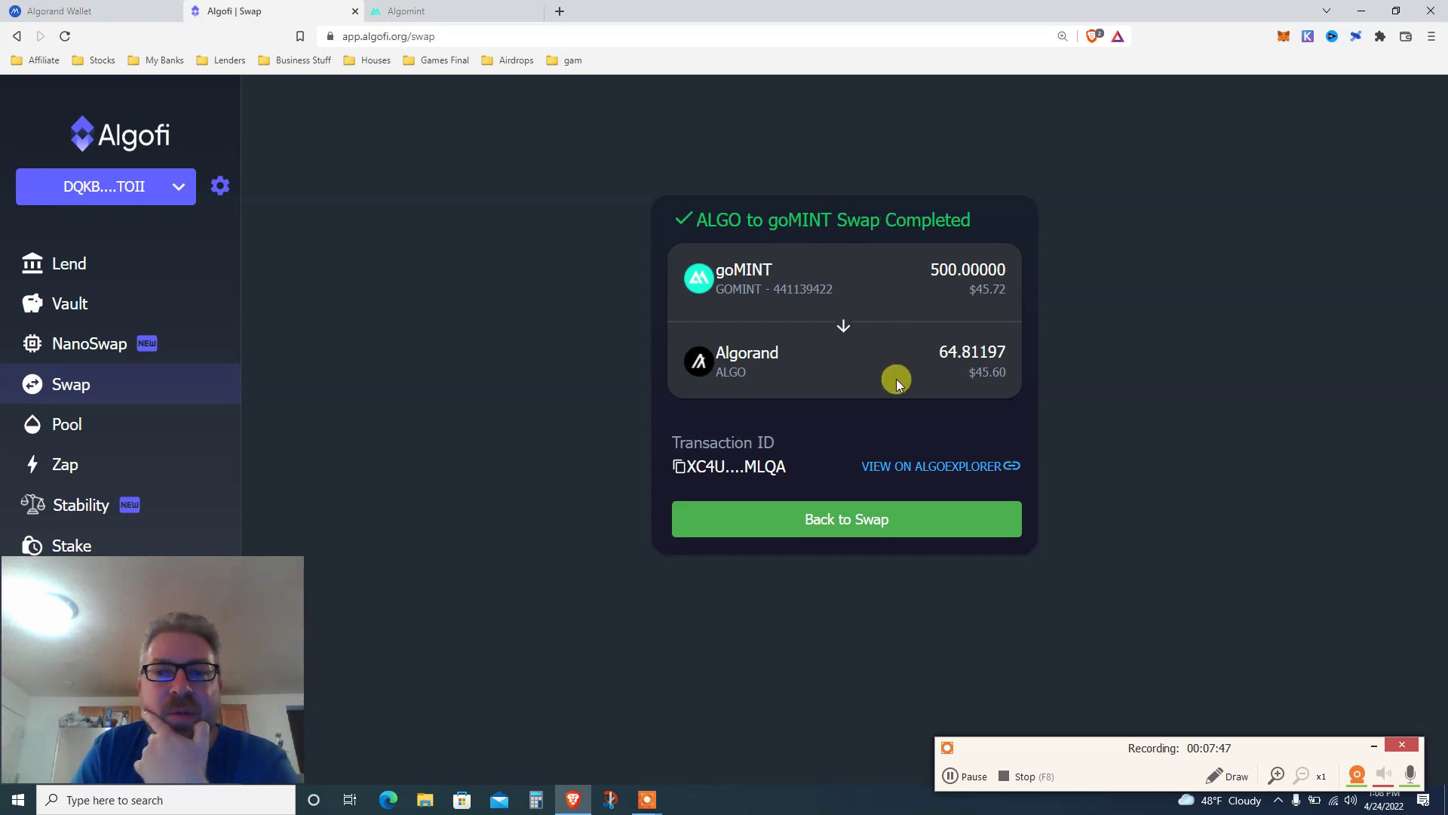
- Go back to a new swap form and fill in the full 64.408047 ALGO balance
left_click(872, 517)
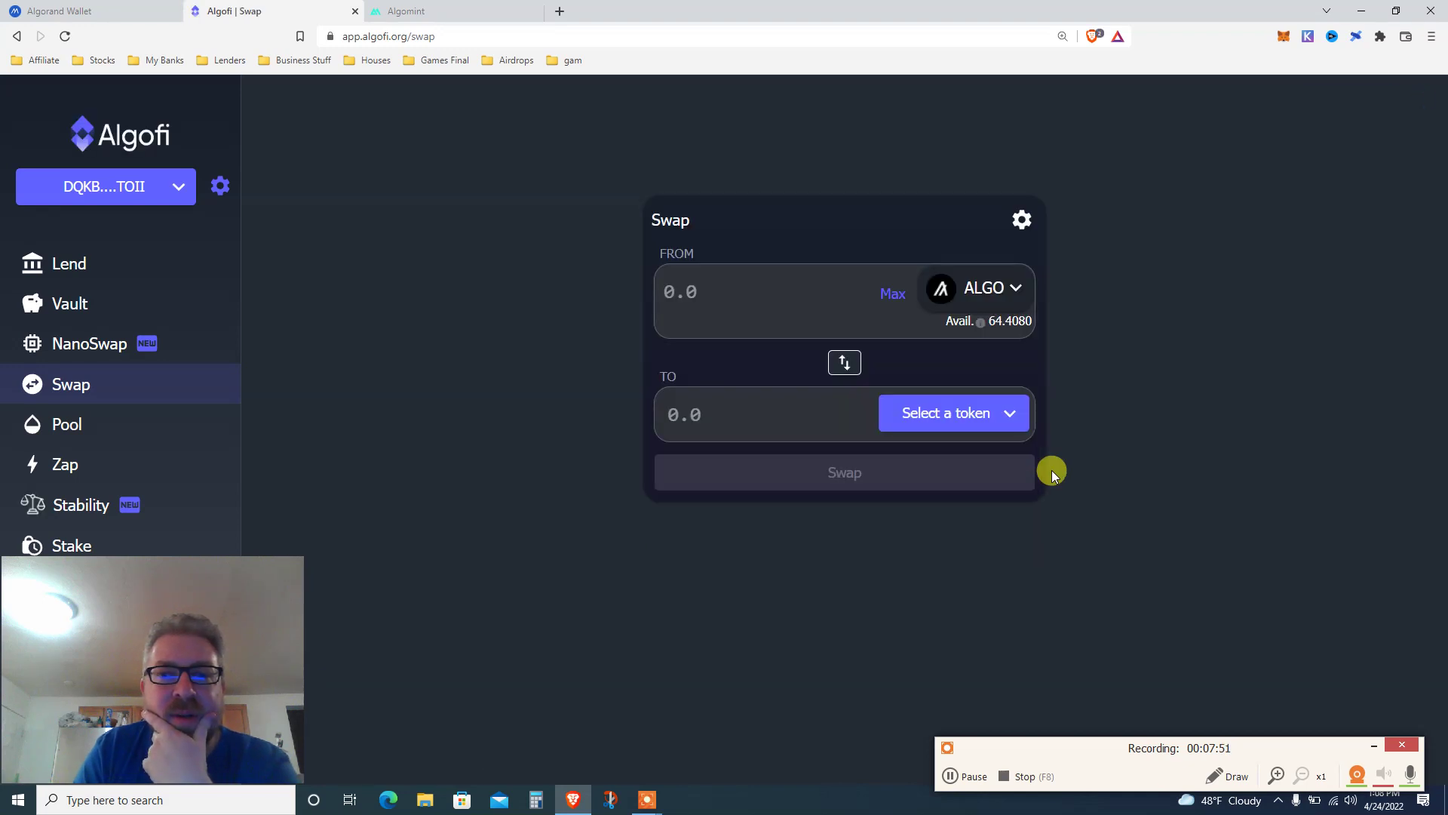
left_click(892, 298)
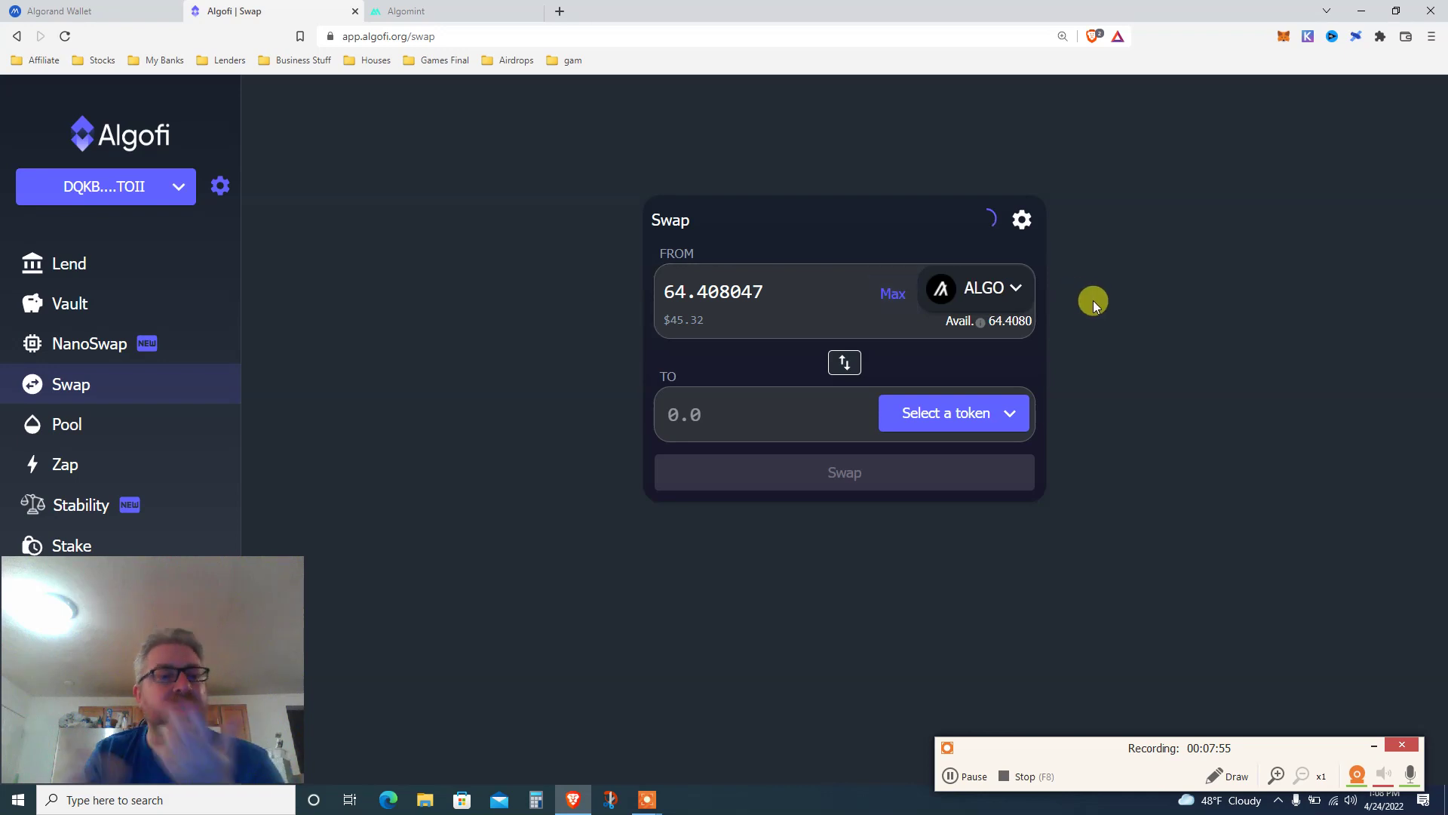